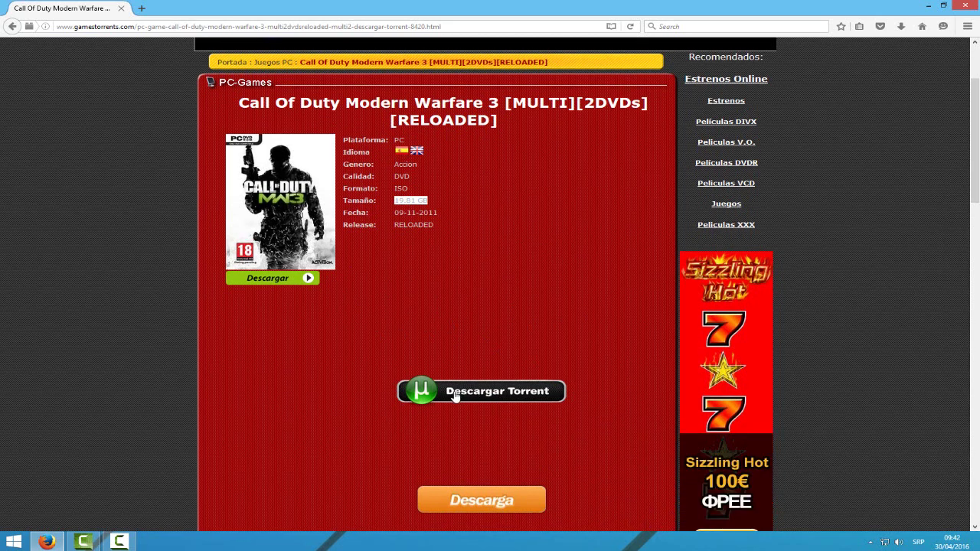
Step: Open the download prompt for the Call Of Duty Modern Warfare 3 torrent, dismiss it, and close the browser windows
click(455, 395)
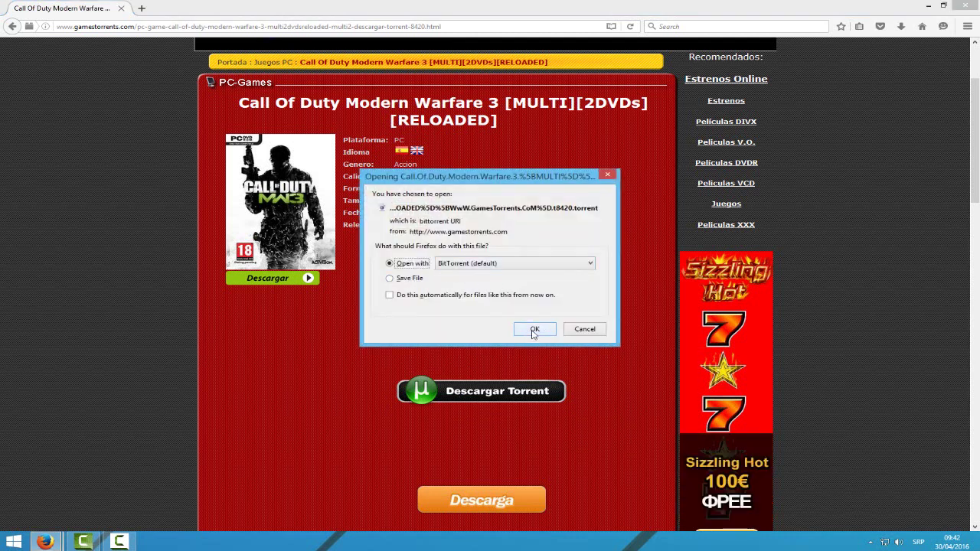
click(607, 175)
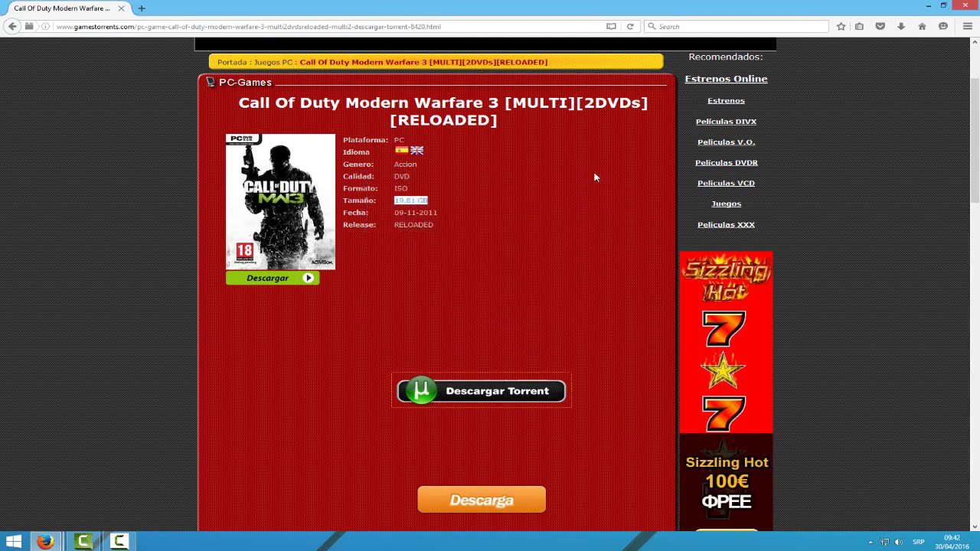
click(965, 6)
click(963, 7)
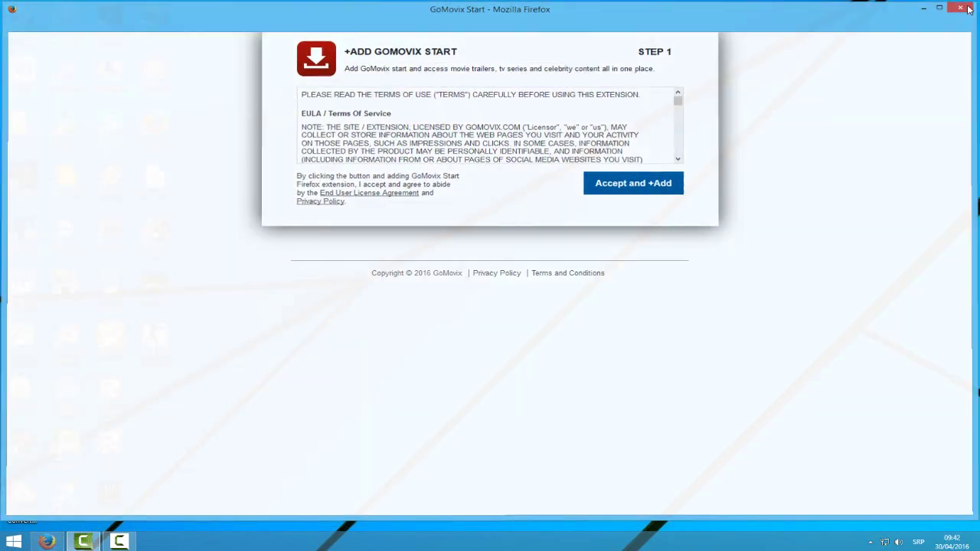
Step: Browse to the download folder on drive D: and open its Call Of Duty Modern Warfare 3 folder
right_click(539, 214)
click(580, 243)
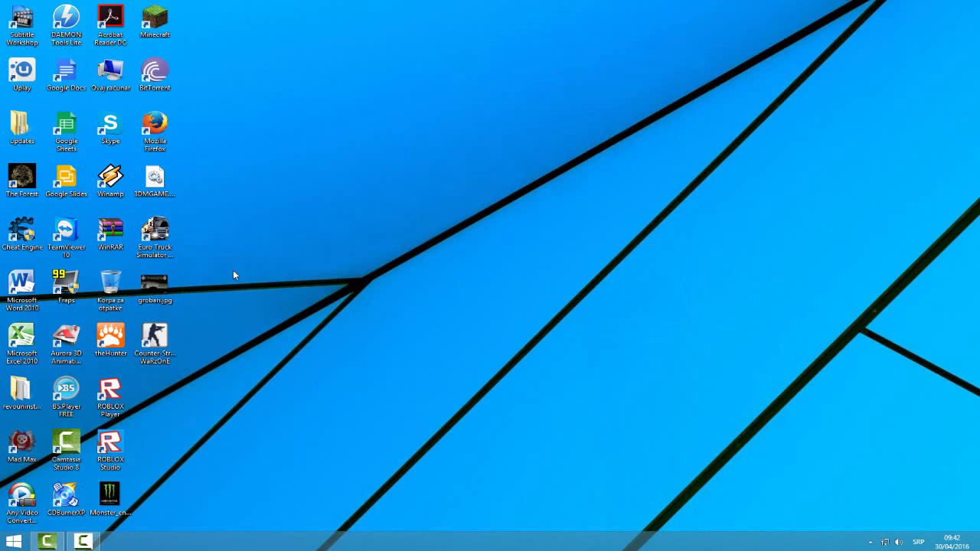
double_click(102, 83)
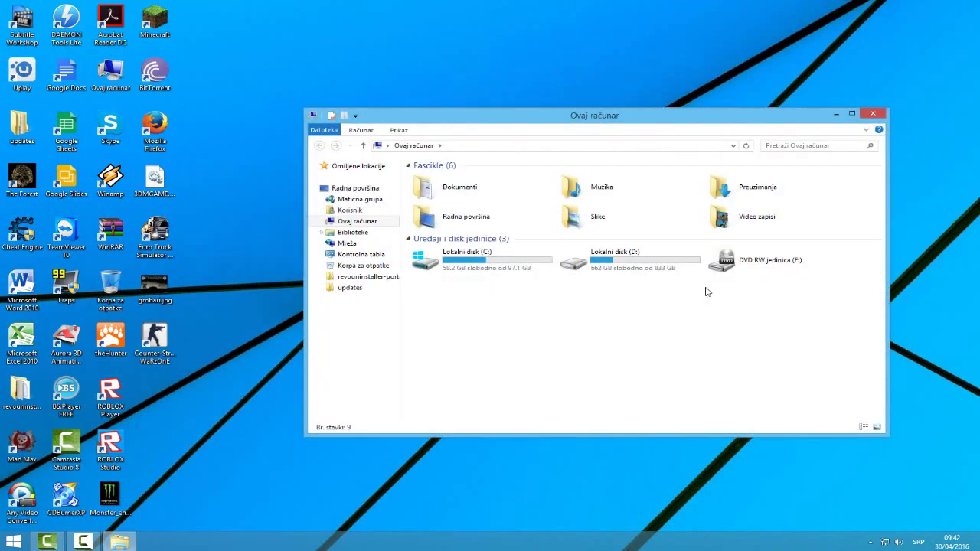
double_click(624, 262)
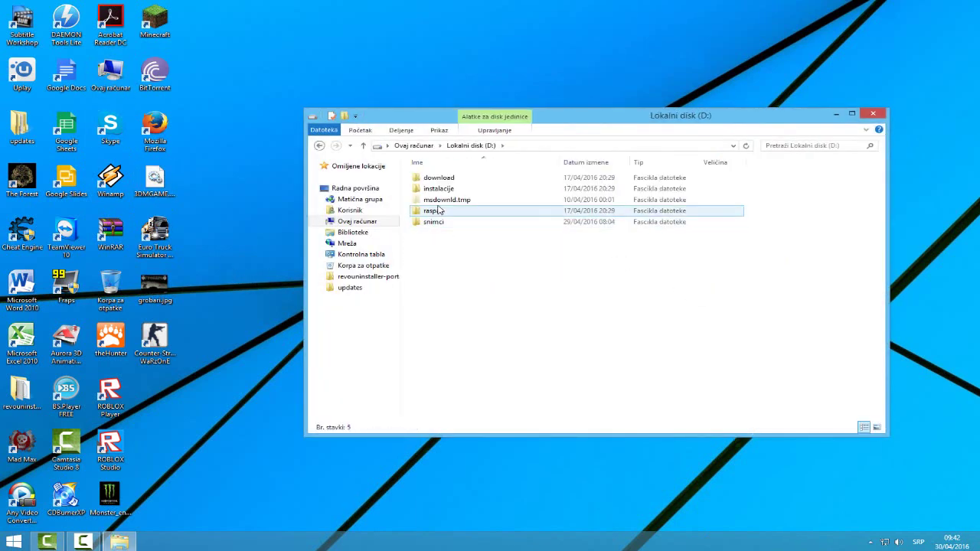
double_click(447, 177)
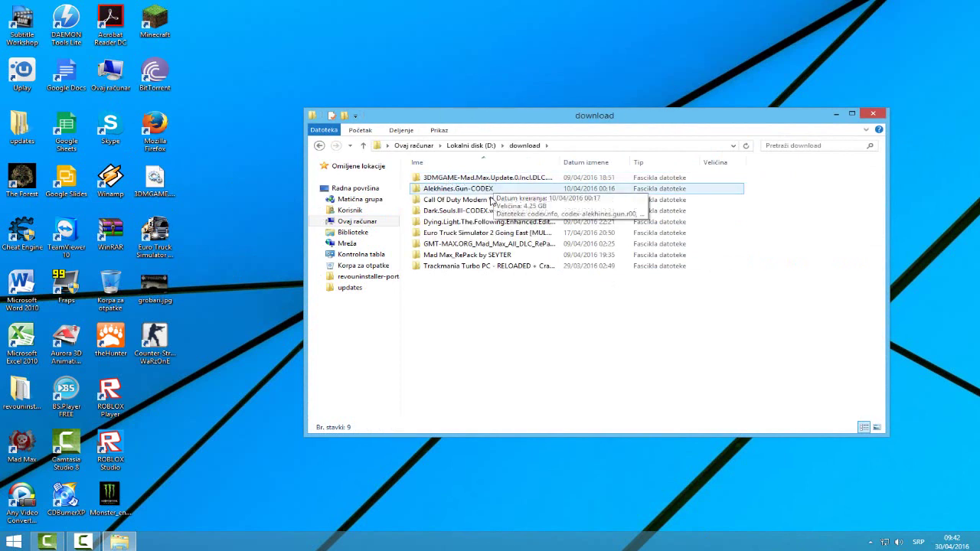
double_click(479, 200)
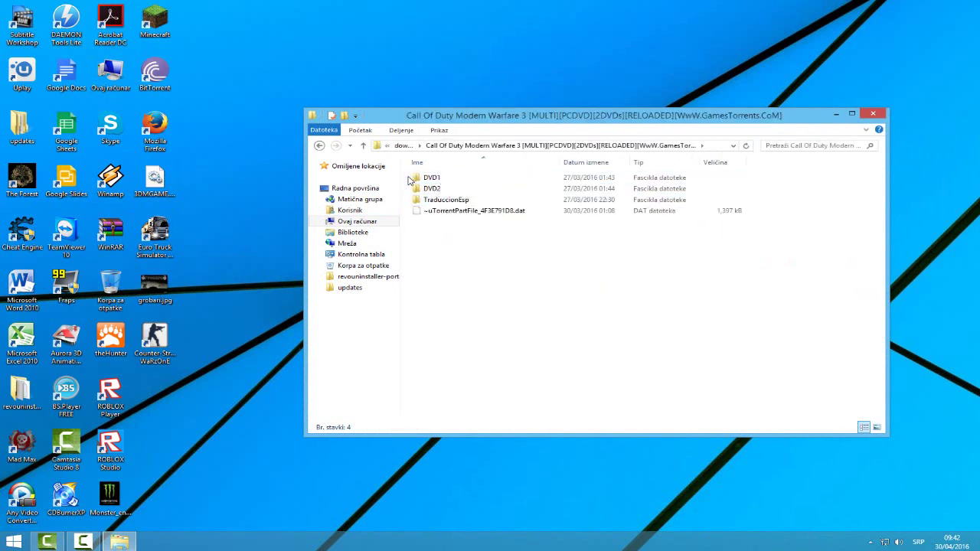
Step: Examine the archive parts inside the DVD1 and DVD2 folders and return to the parent folder
drag(412, 174, 446, 193)
click(444, 245)
double_click(434, 181)
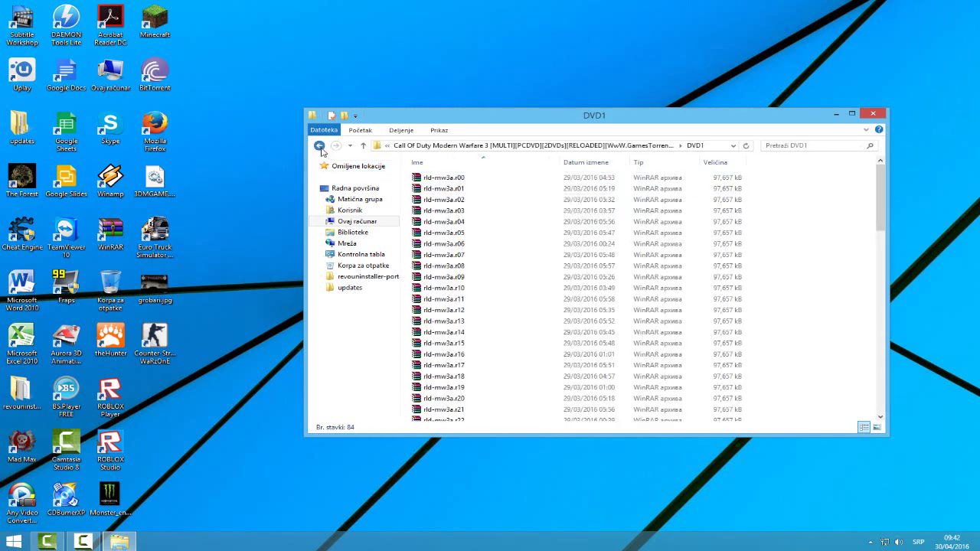
click(319, 146)
double_click(431, 190)
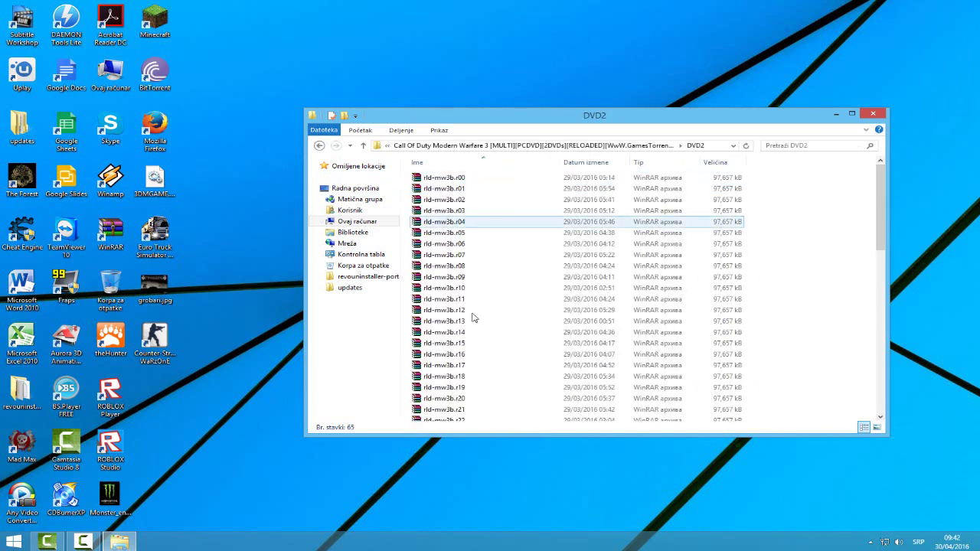
scroll(472, 317, down, 1)
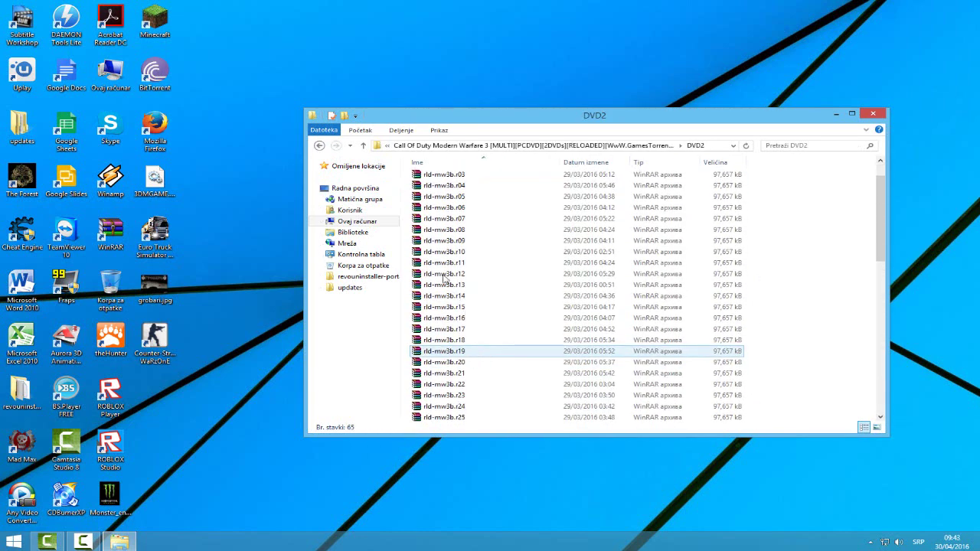
click(319, 146)
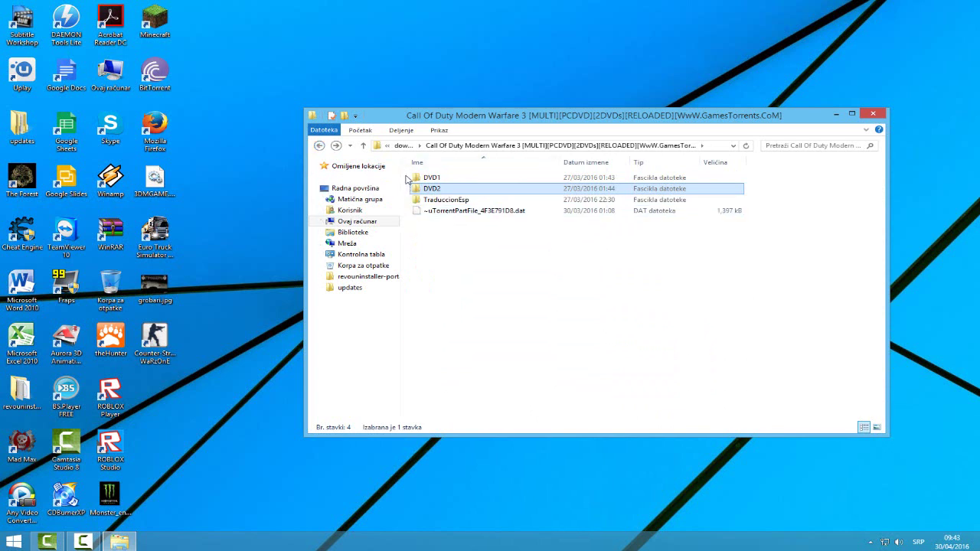
drag(405, 197, 487, 178)
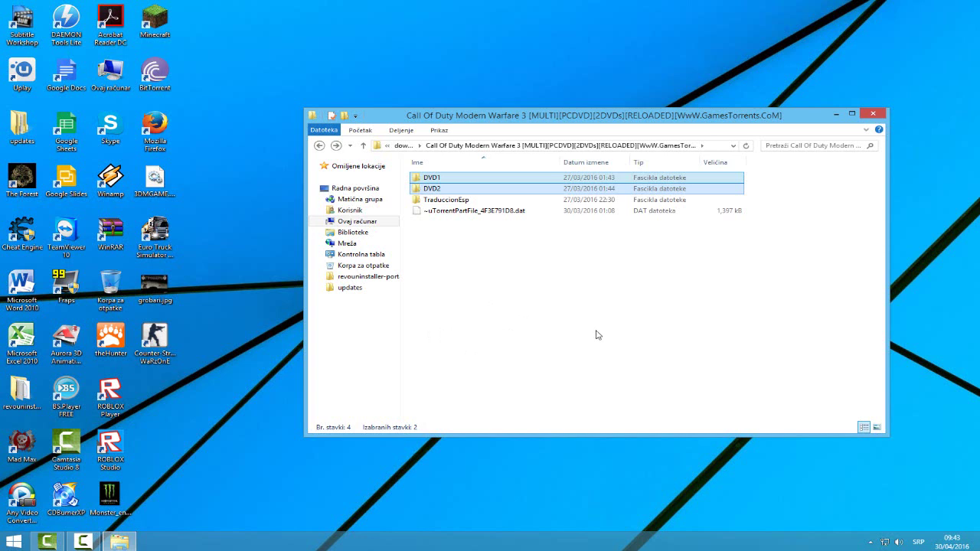
right_click(544, 337)
click(410, 183)
drag(410, 183, 447, 190)
click(506, 284)
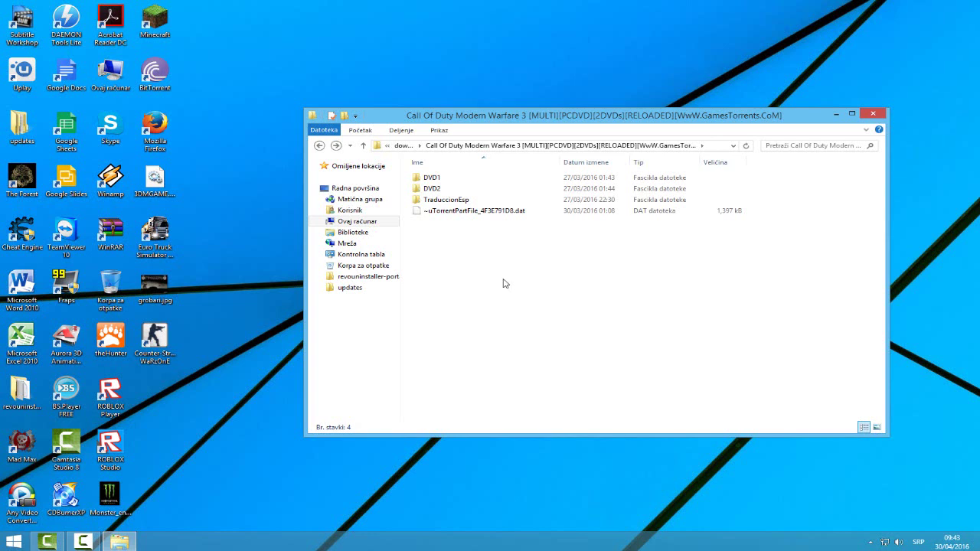
right_click(505, 284)
click(468, 316)
Step: Check the contents of the call of duty 3 folder in D:\raspak, and go back to the root of drive D:
click(320, 145)
click(319, 146)
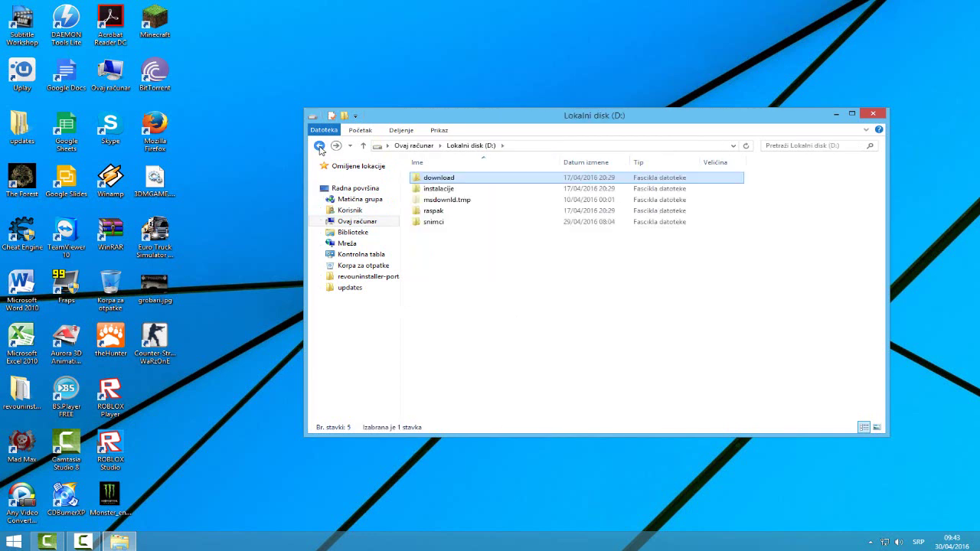
double_click(442, 217)
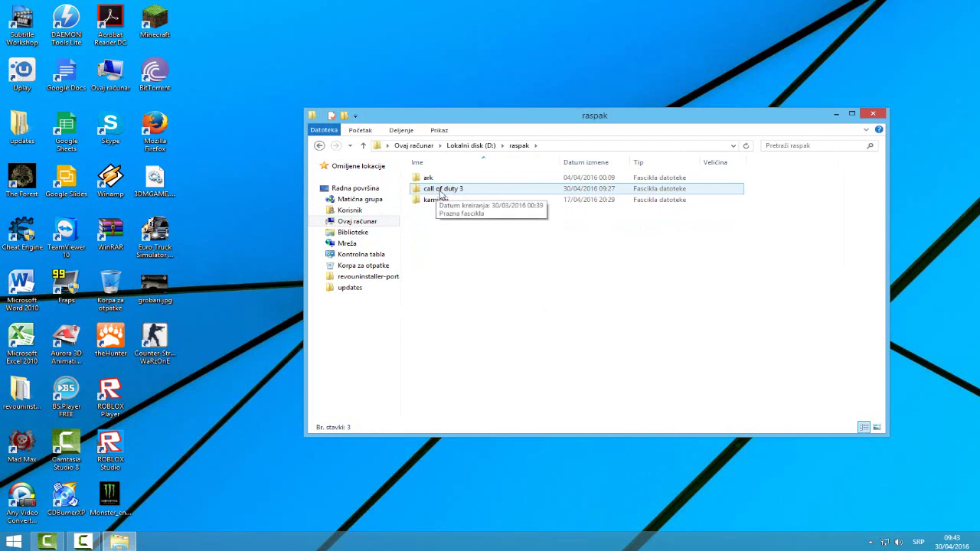
double_click(442, 190)
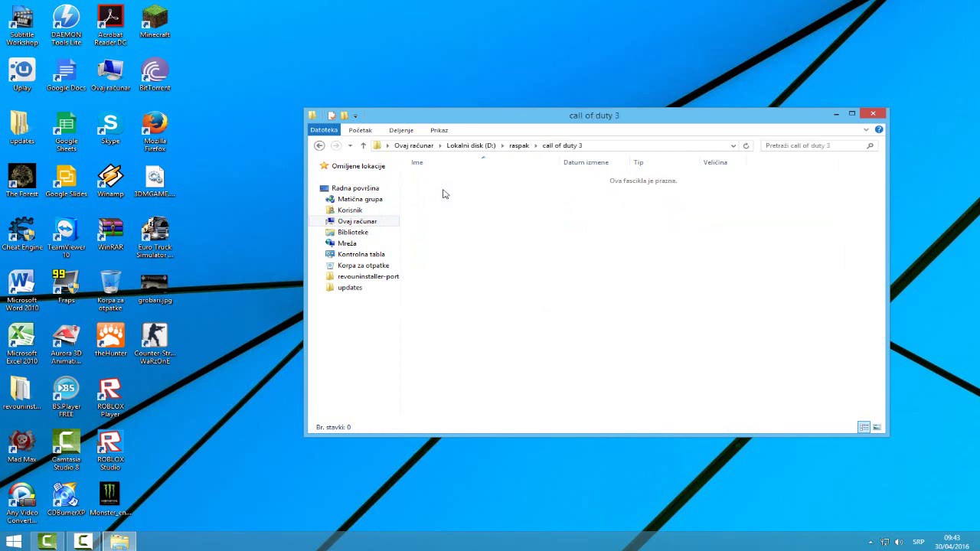
click(319, 146)
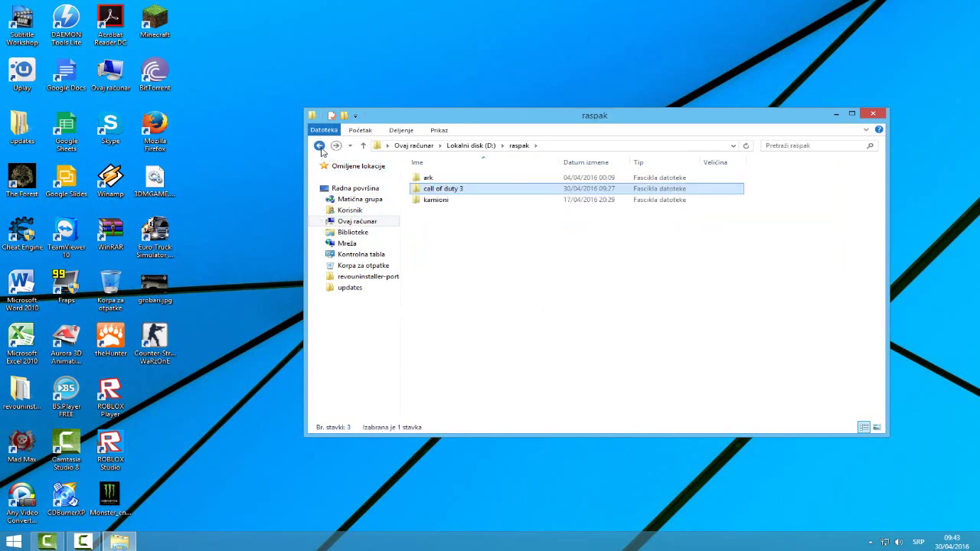
click(320, 146)
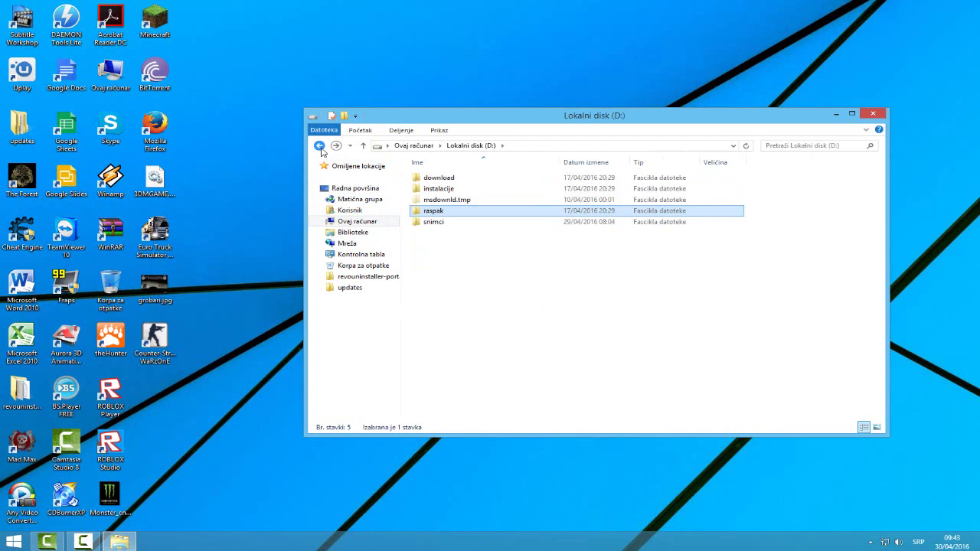
double_click(433, 211)
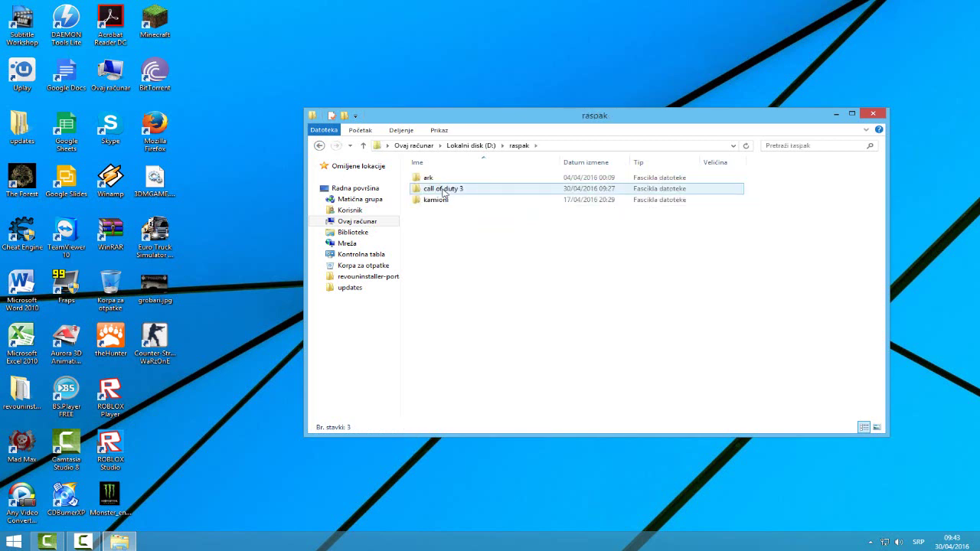
click(319, 145)
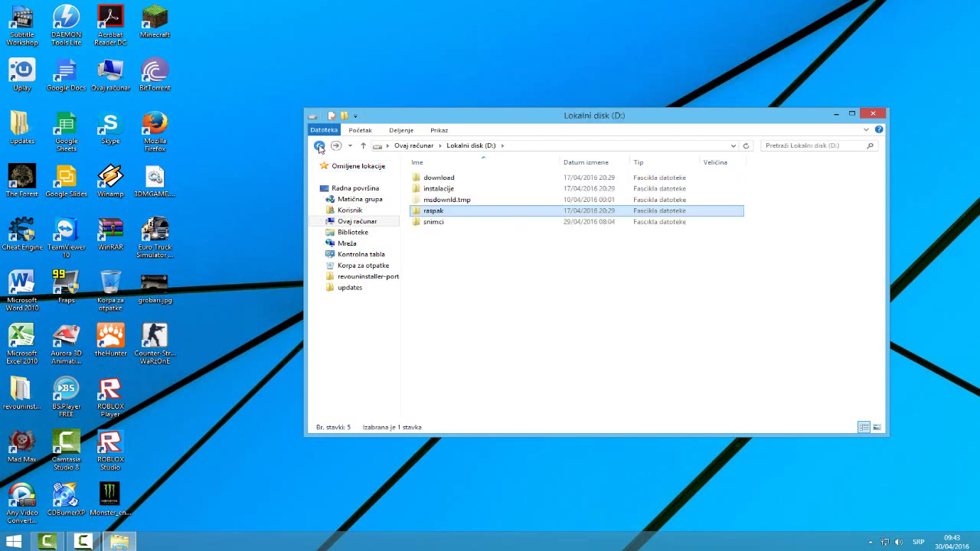
Step: Open the DVD1 folder inside the Call Of Duty Modern Warfare 3 folder in D:\download
double_click(440, 178)
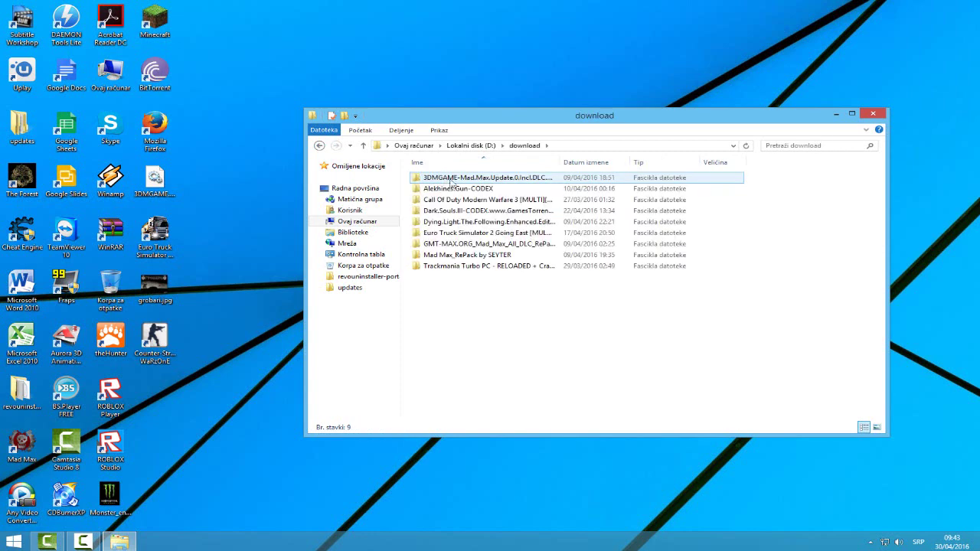
double_click(433, 200)
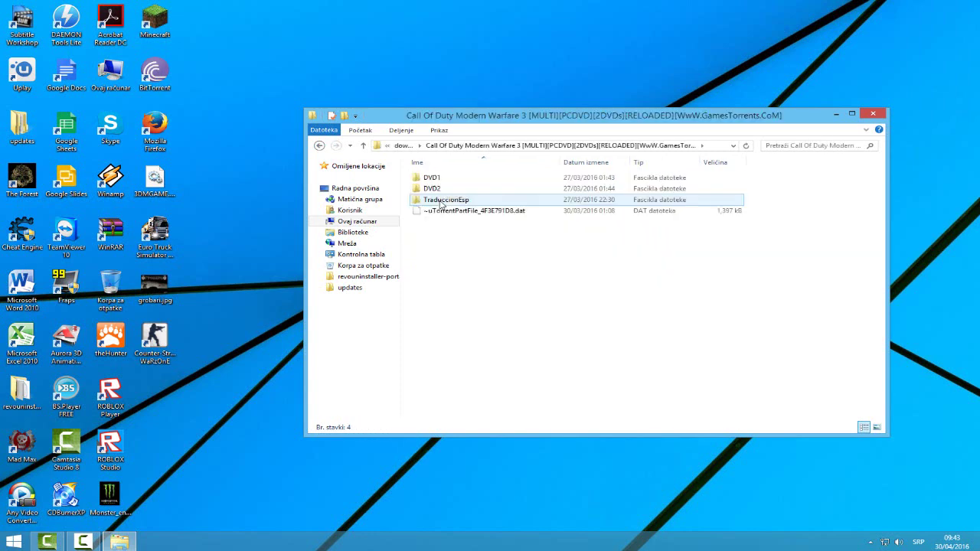
double_click(433, 178)
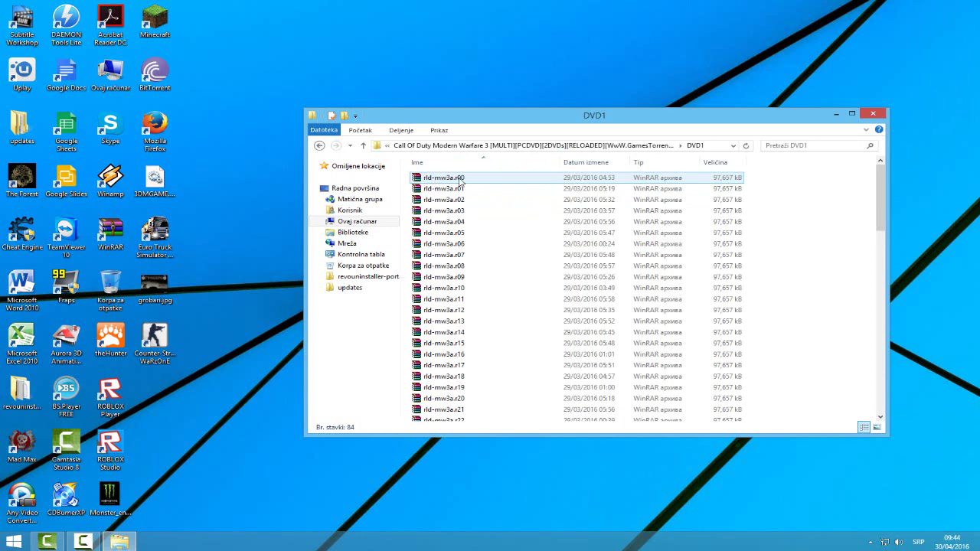
Step: Extract the rld-mw3a.r00 archive with WinRAR to the folder D:\raspak\call of duty 3
right_click(444, 179)
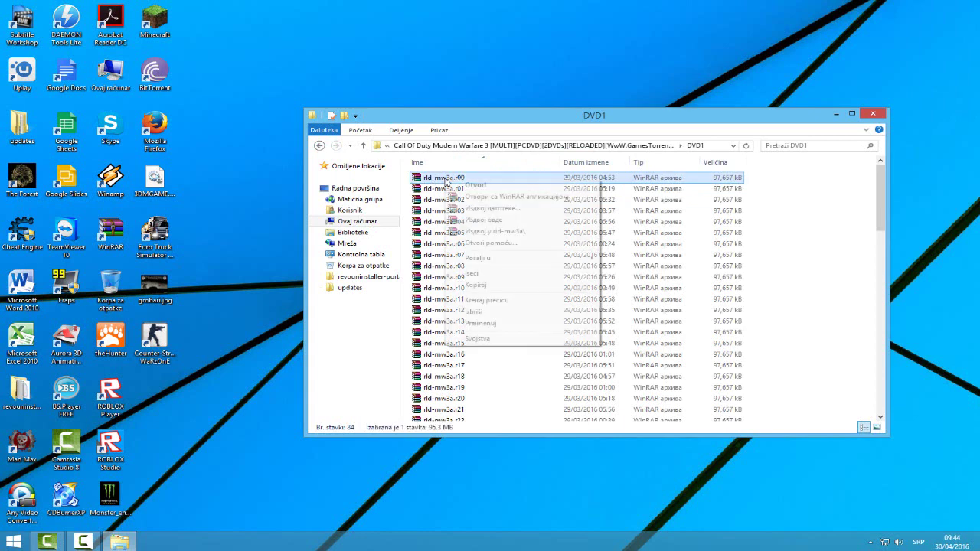
click(490, 210)
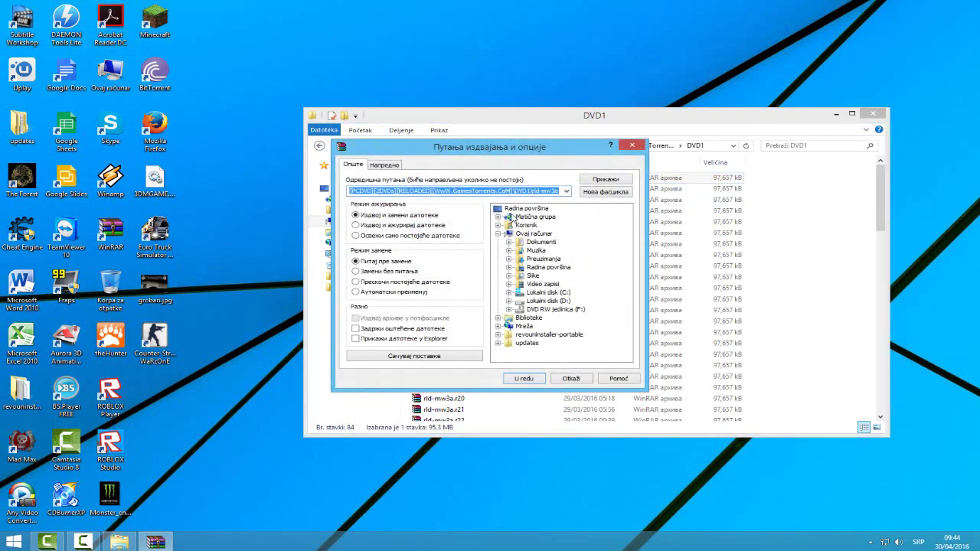
click(509, 304)
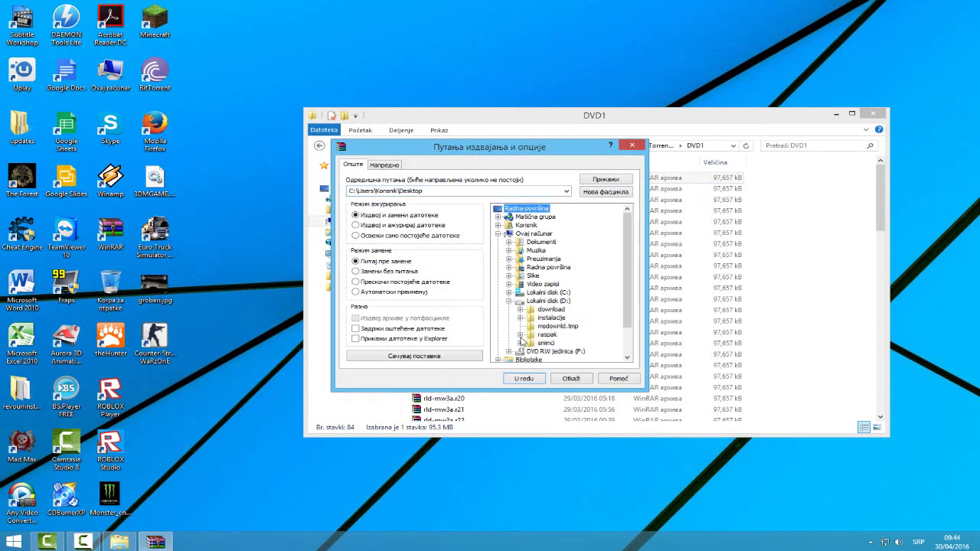
click(521, 336)
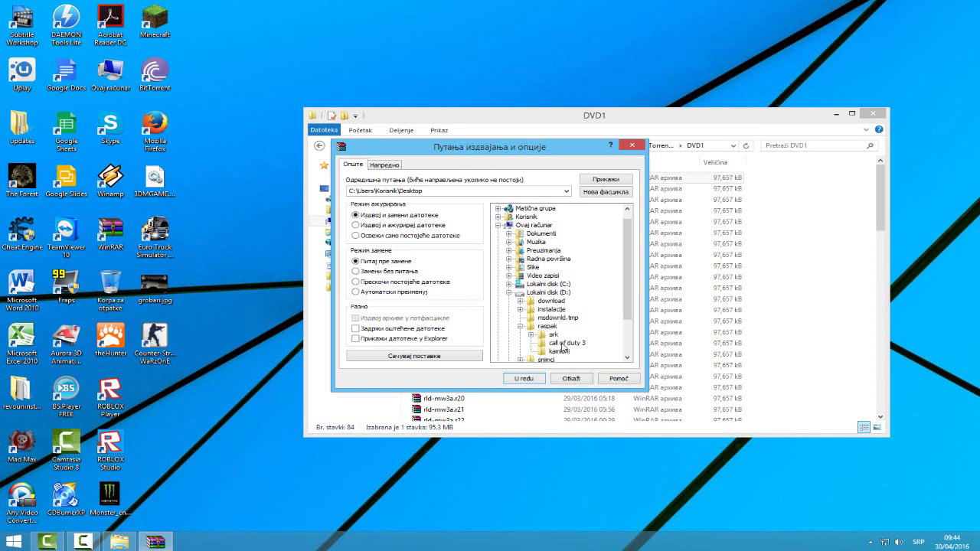
click(567, 343)
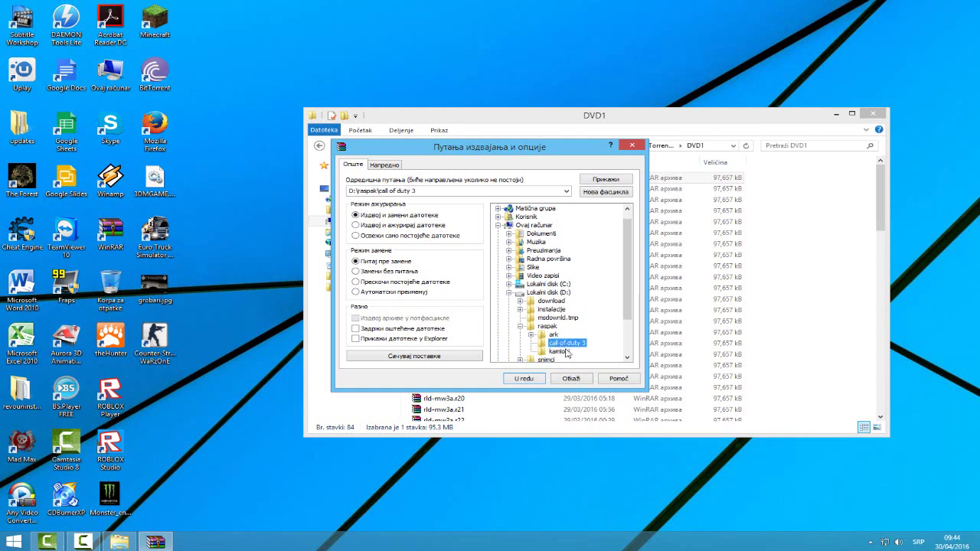
click(531, 380)
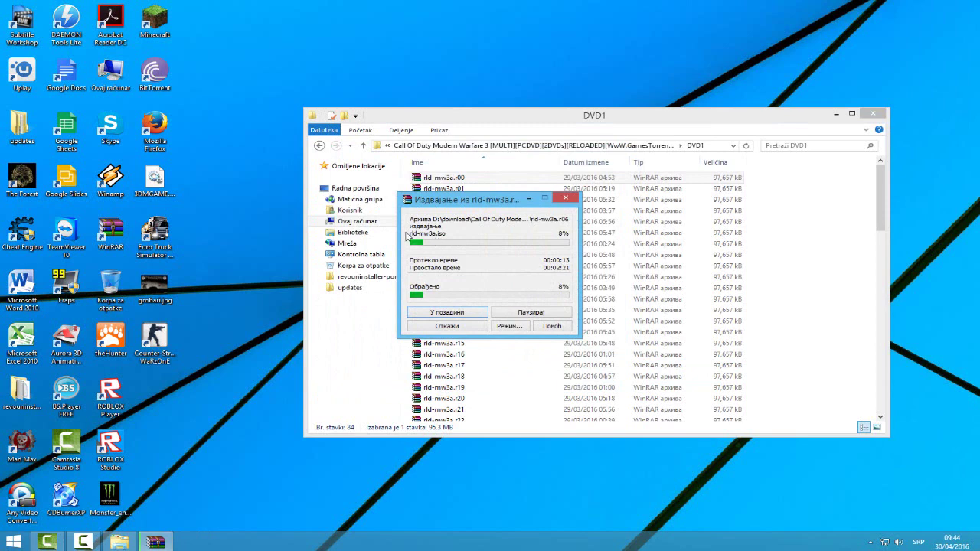
Step: Open the folder D:\raspak\call of duty 3 to view the extracted disc image
click(319, 145)
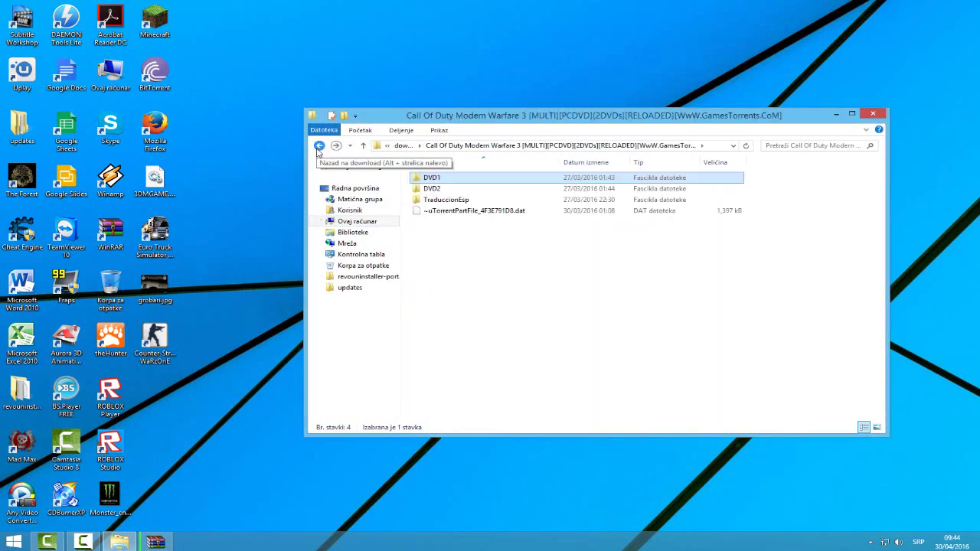
click(319, 145)
click(319, 146)
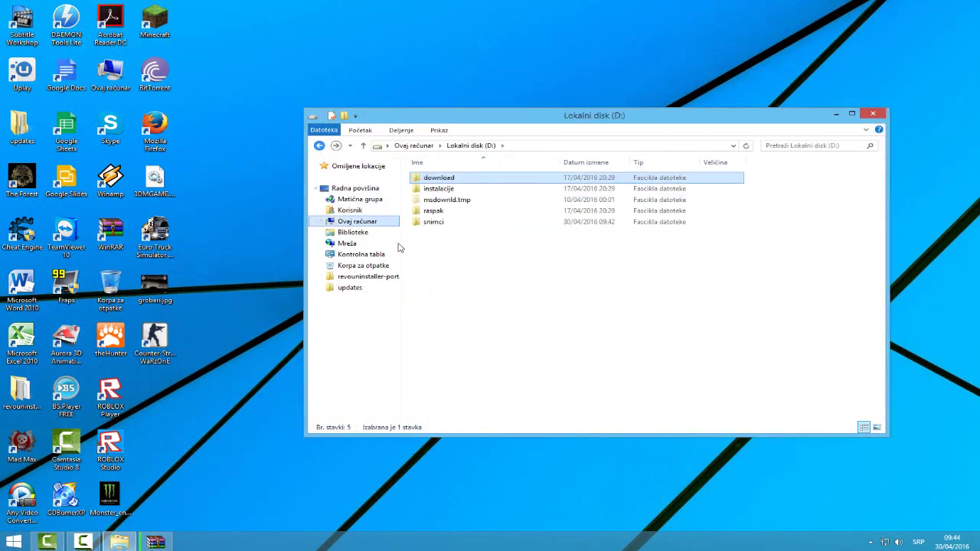
double_click(437, 213)
double_click(445, 189)
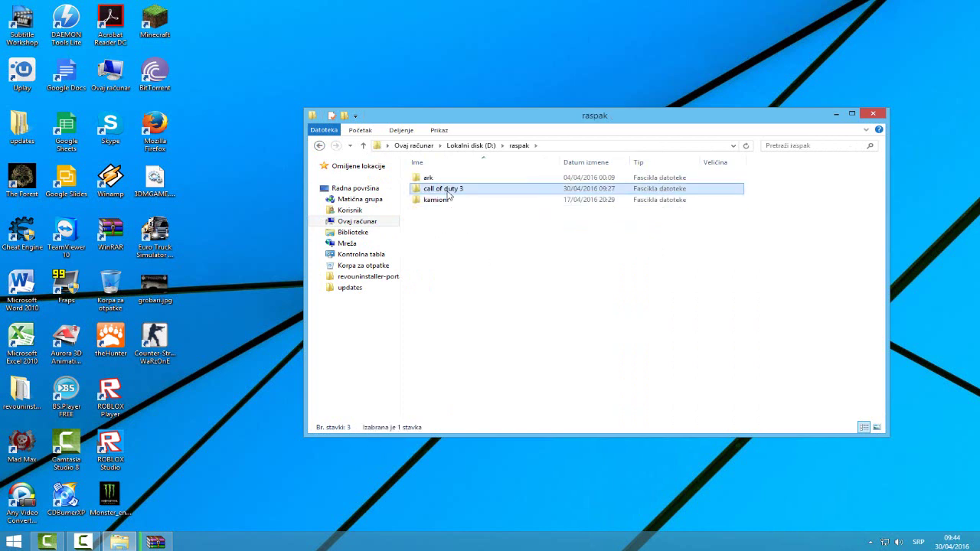
click(433, 179)
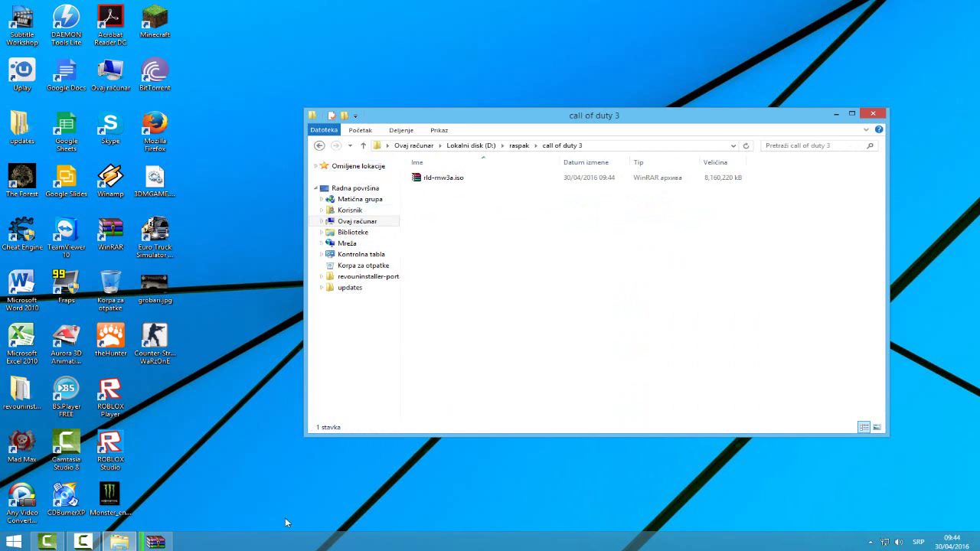
click(83, 542)
click(529, 479)
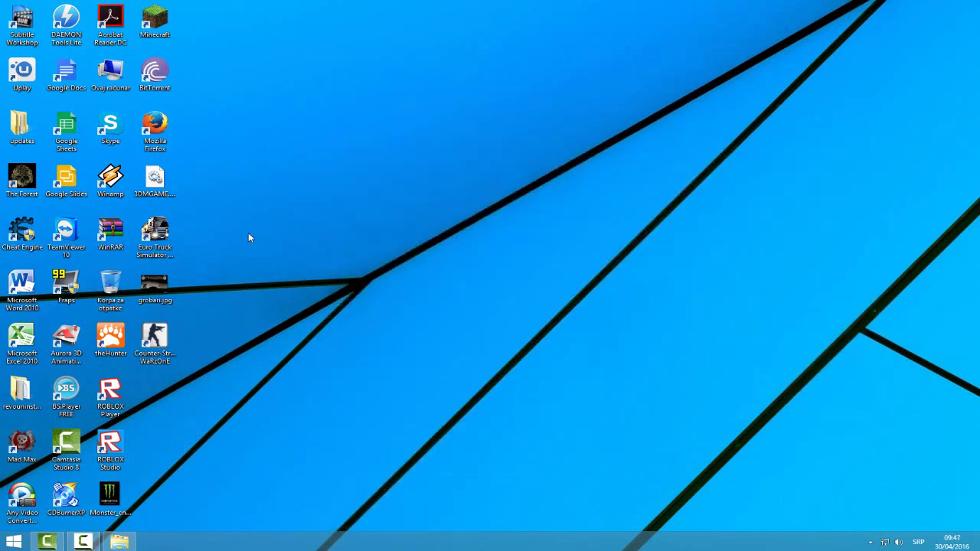
Step: Open the DVD2 folder inside the Call Of Duty Modern Warfare 3 folder in D:\download
double_click(116, 92)
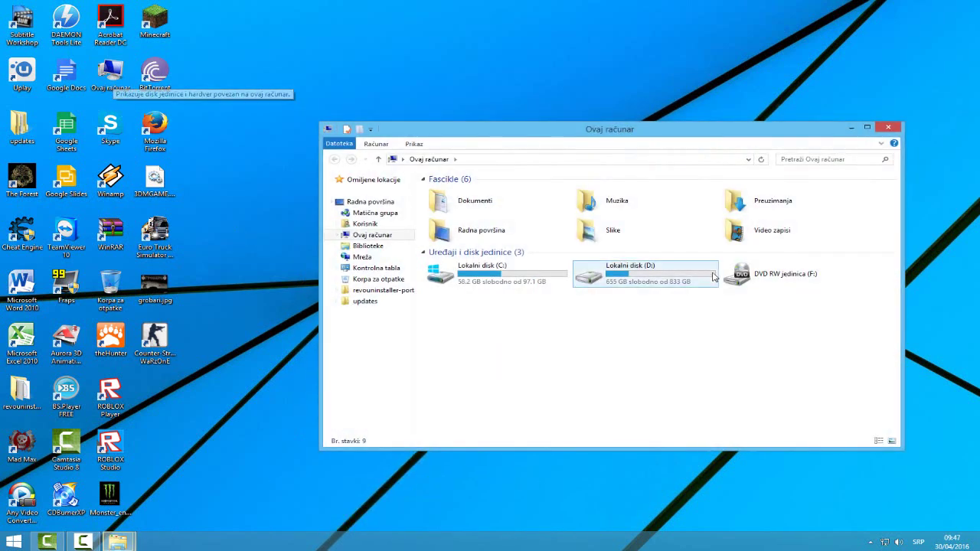
double_click(659, 278)
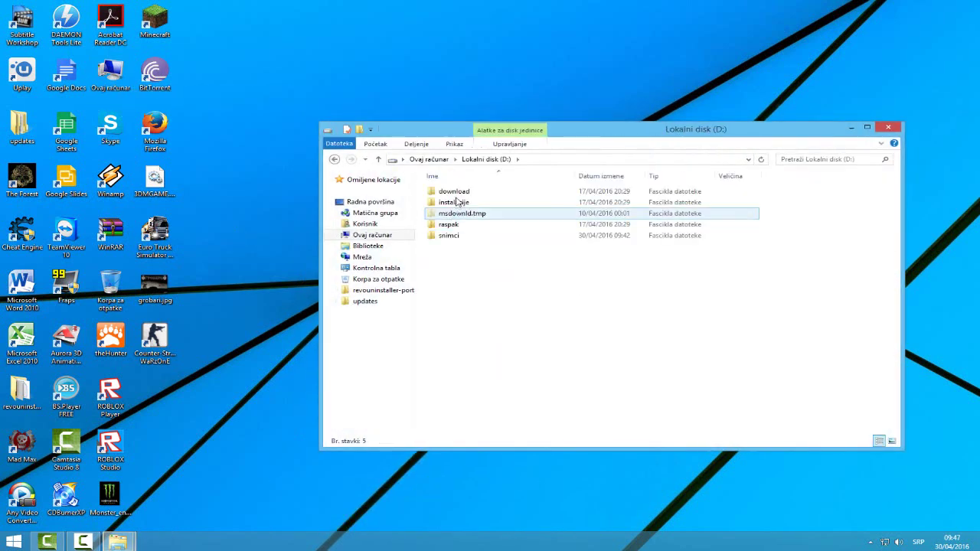
double_click(457, 193)
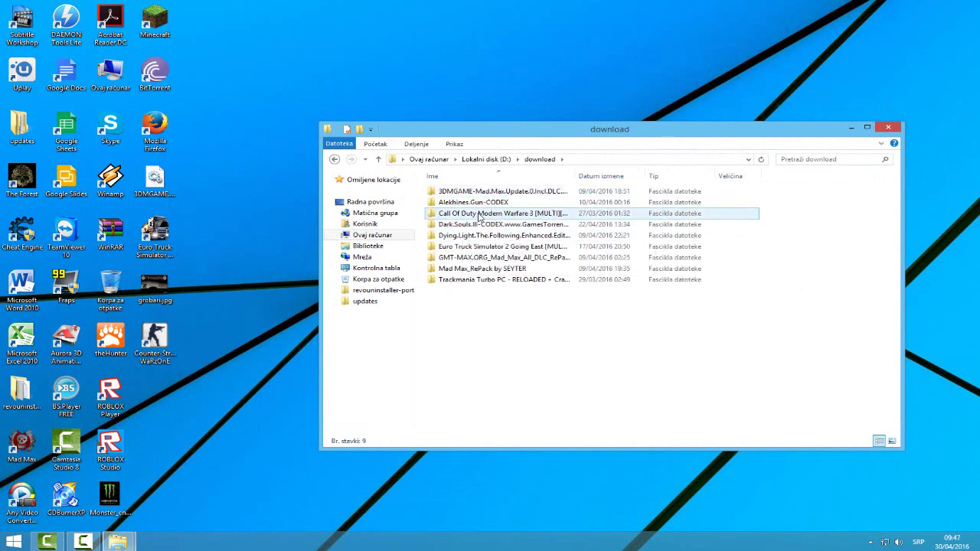
double_click(475, 213)
double_click(446, 191)
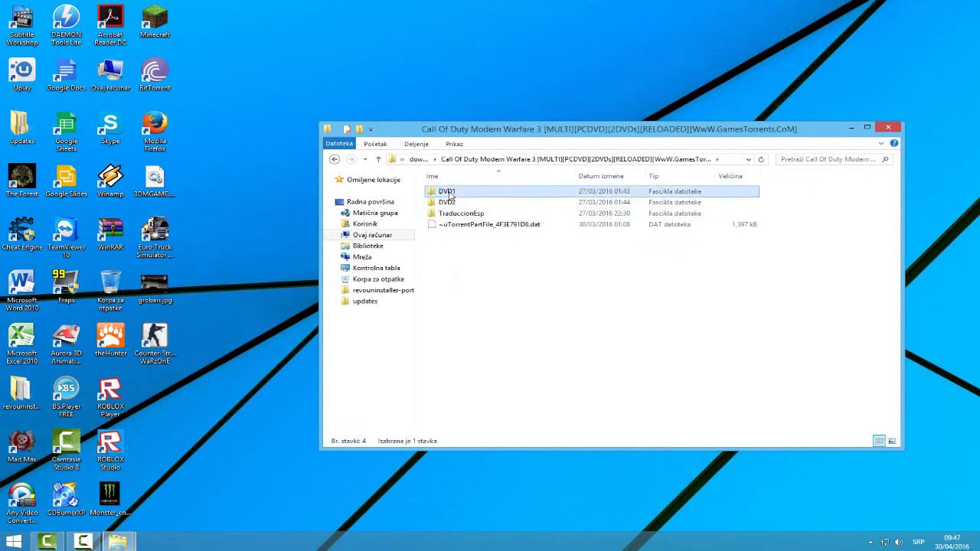
click(334, 160)
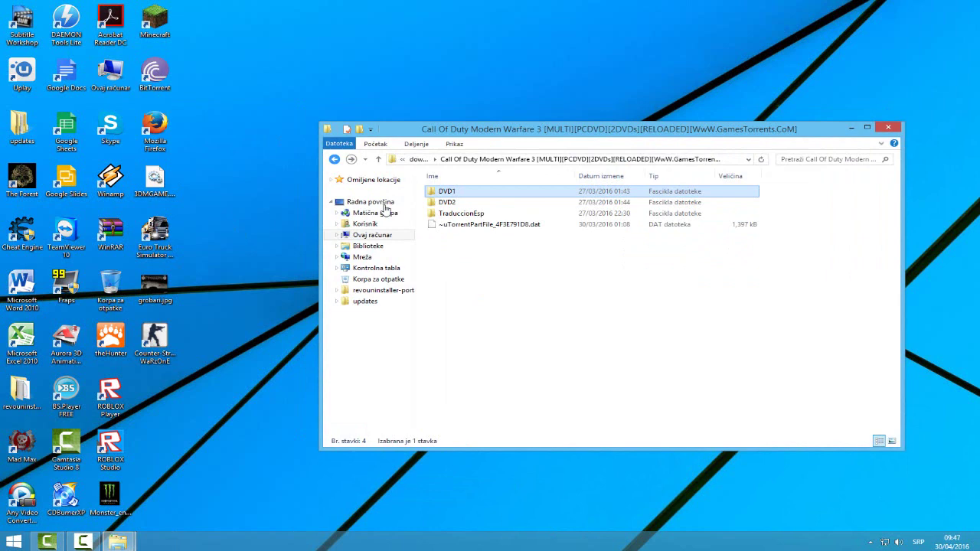
double_click(447, 203)
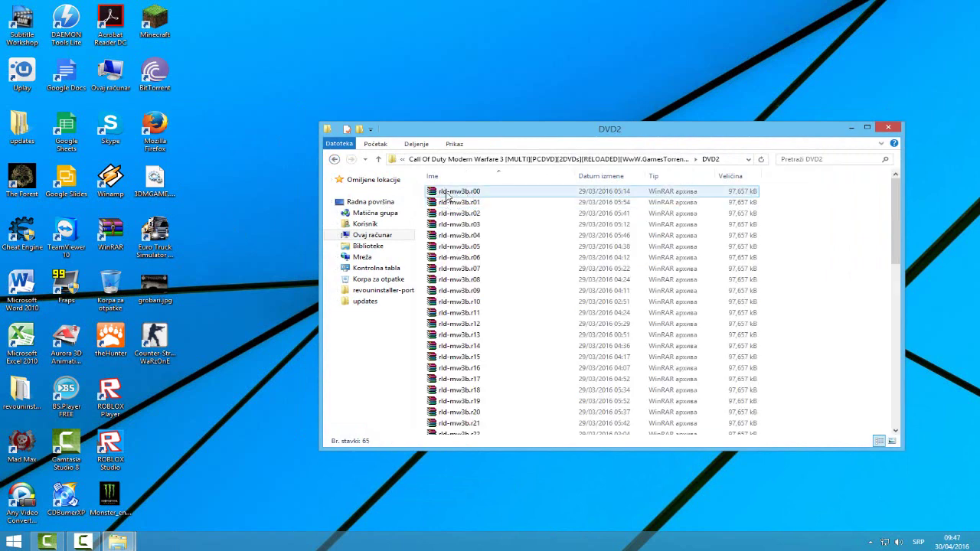
Step: Extract the rld-mw3b.r00 archive with WinRAR to the folder D:\raspak\call of duty 3
right_click(460, 196)
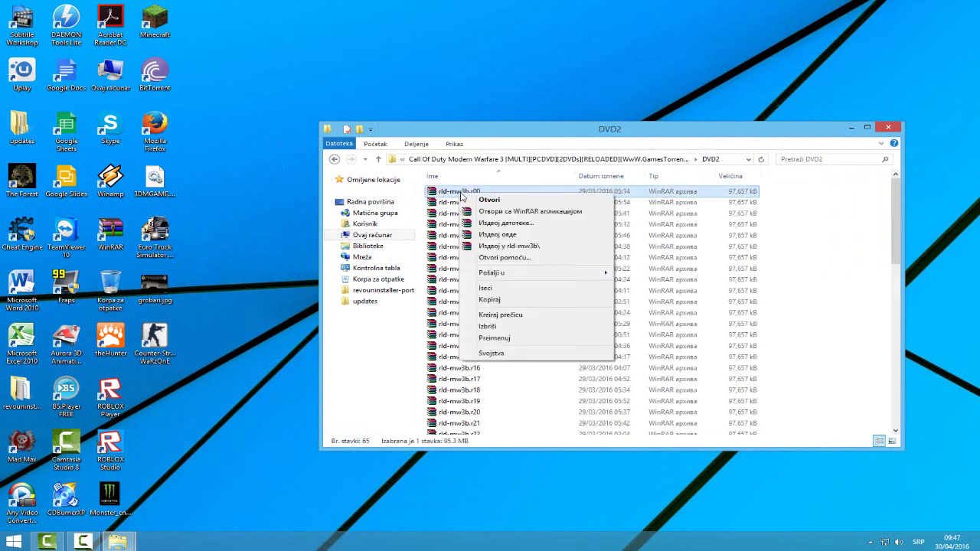
click(503, 224)
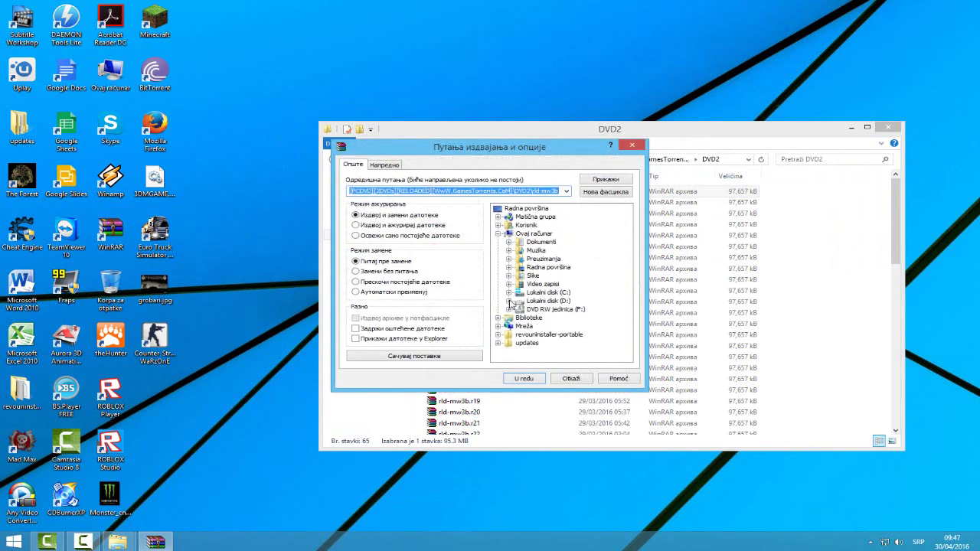
click(509, 301)
click(519, 335)
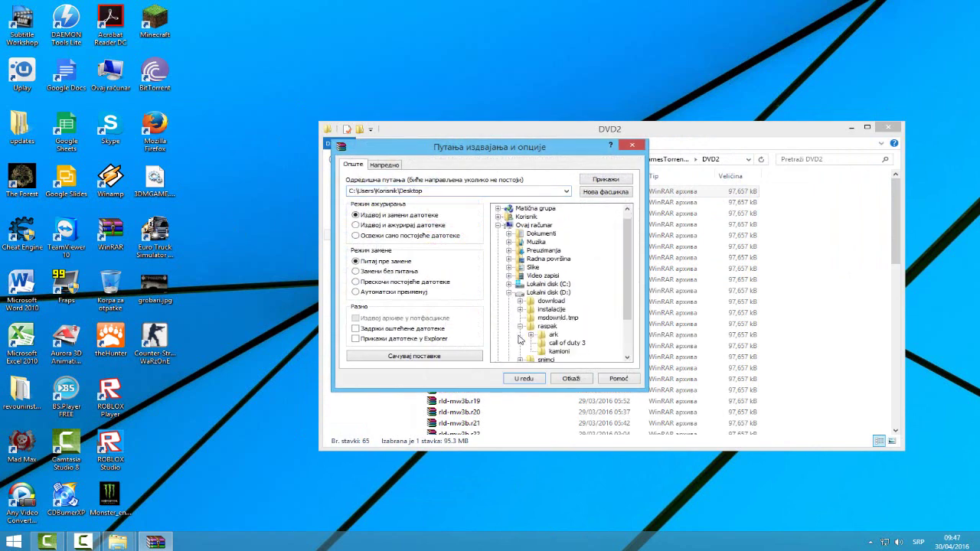
click(564, 343)
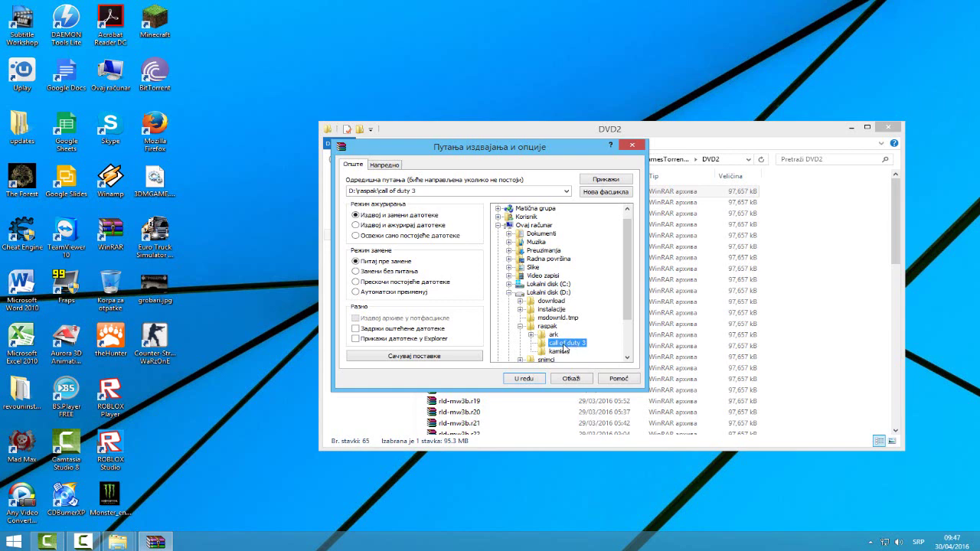
click(527, 380)
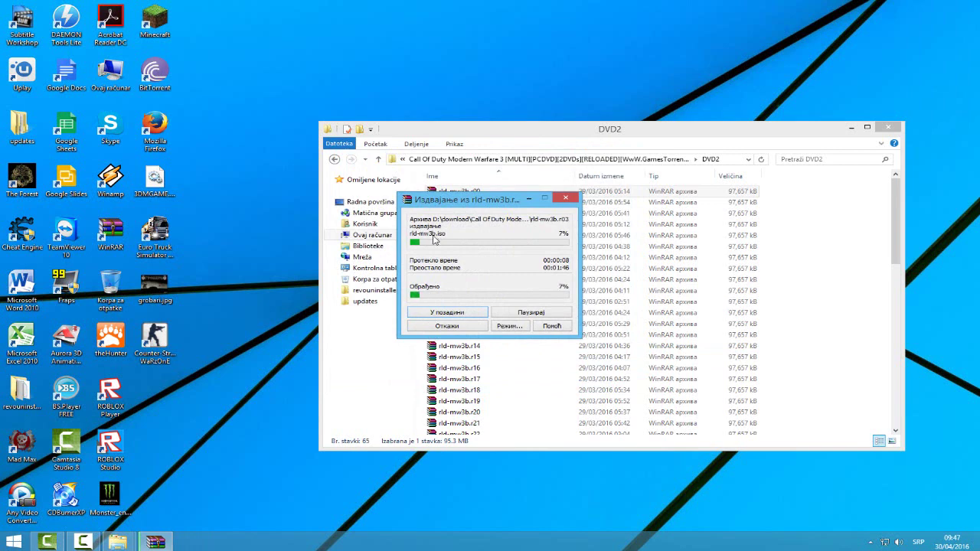
Step: Go back to the root of drive D: and open raspak\call of duty 3 to view both disc images
click(334, 159)
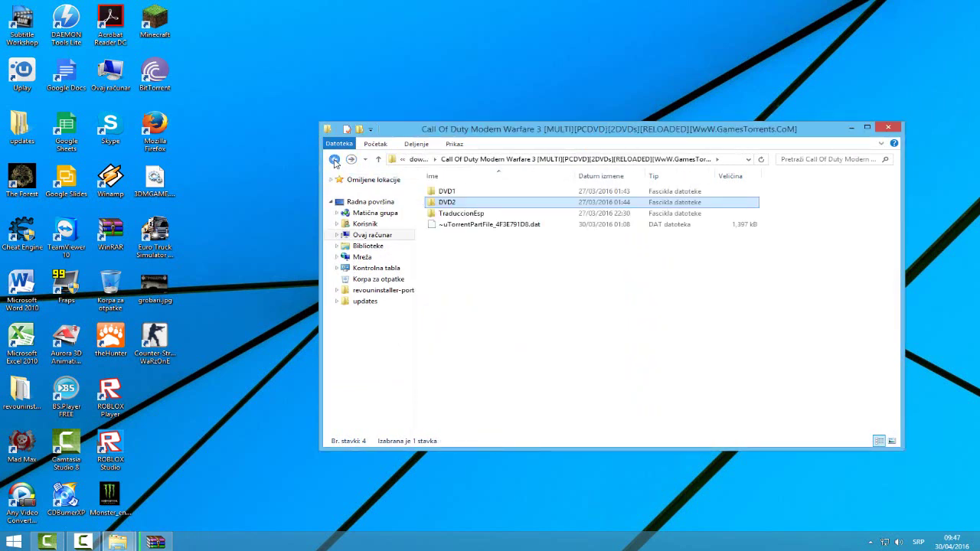
click(334, 159)
click(334, 159)
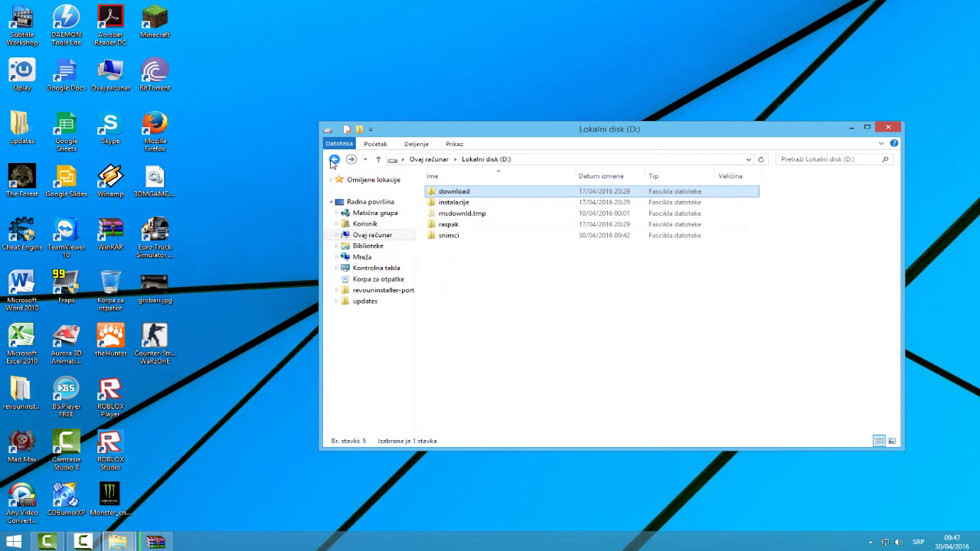
double_click(450, 224)
double_click(454, 202)
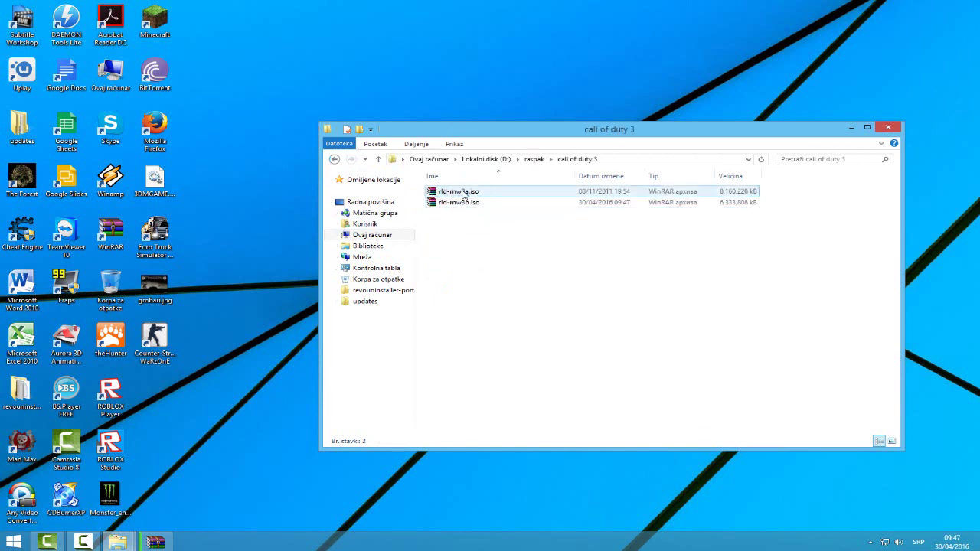
click(469, 196)
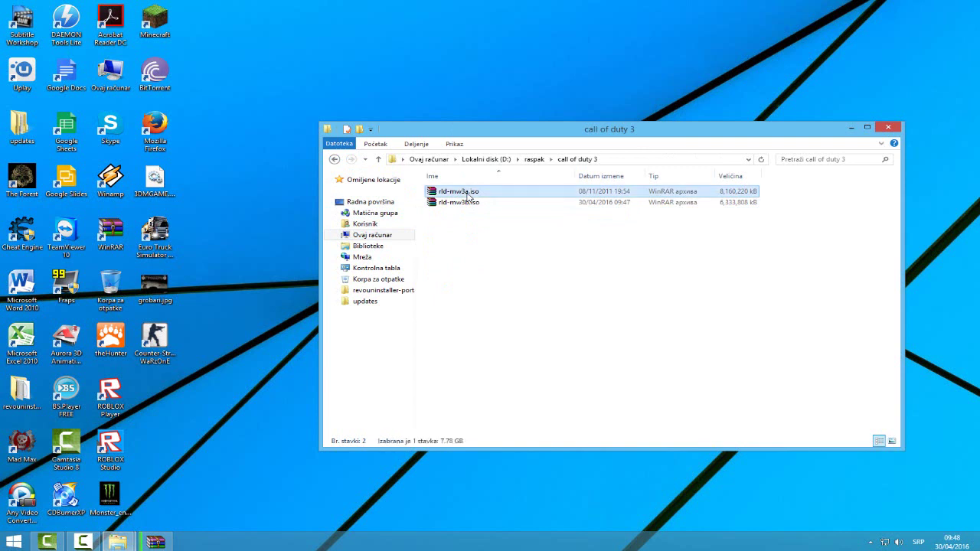
drag(482, 198, 474, 215)
ctrl+click(468, 204)
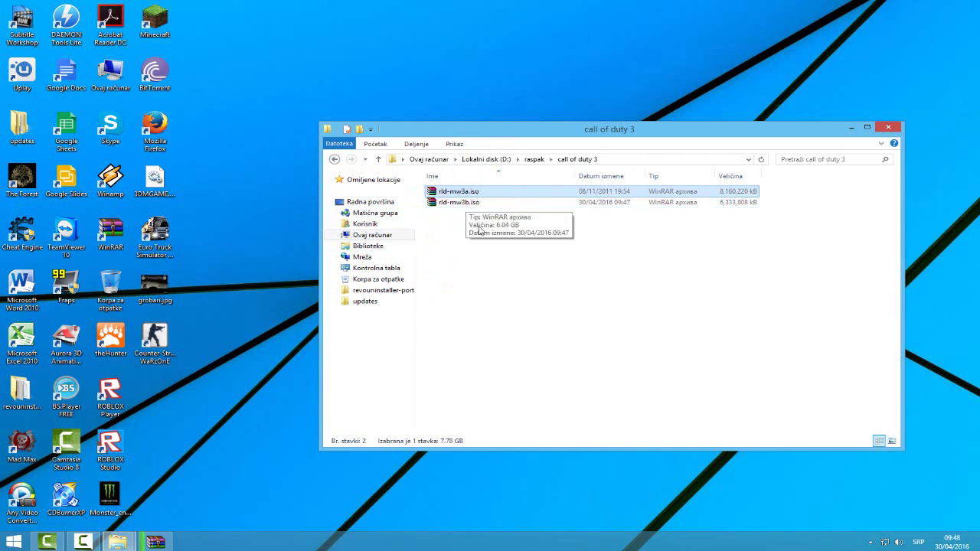
click(480, 240)
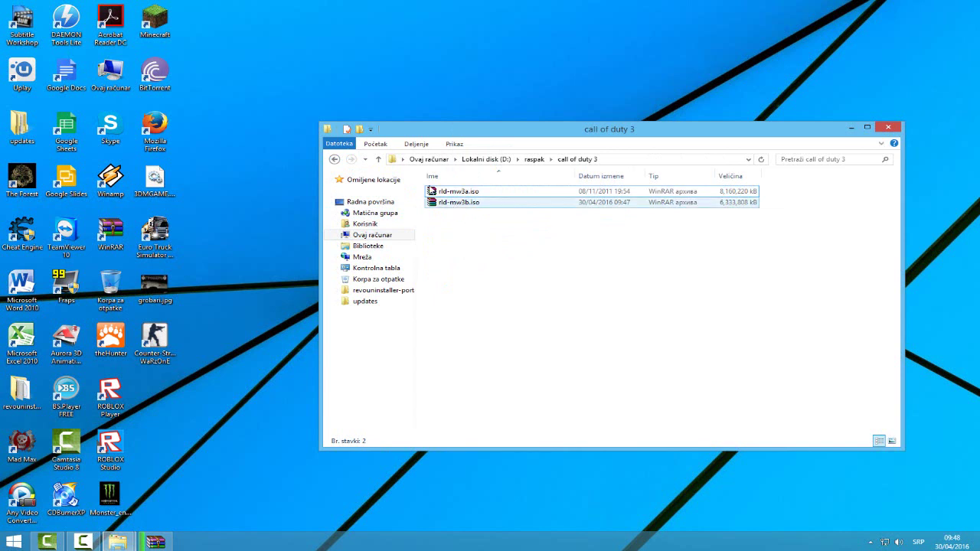
drag(419, 185, 413, 233)
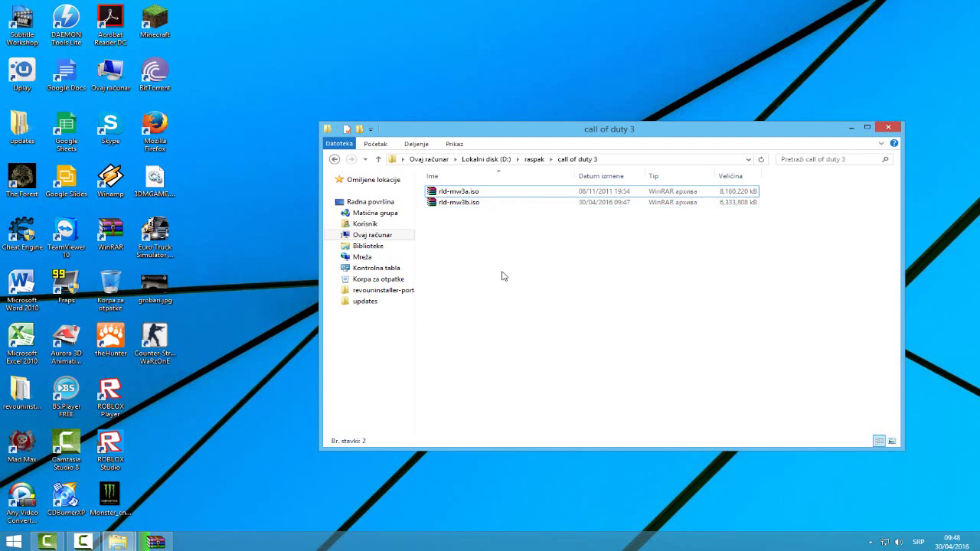
click(83, 541)
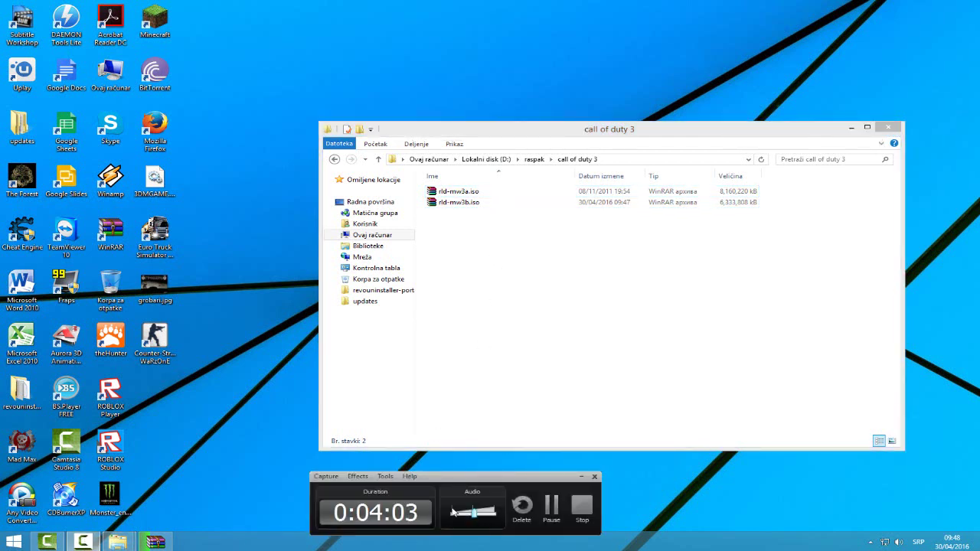
click(548, 504)
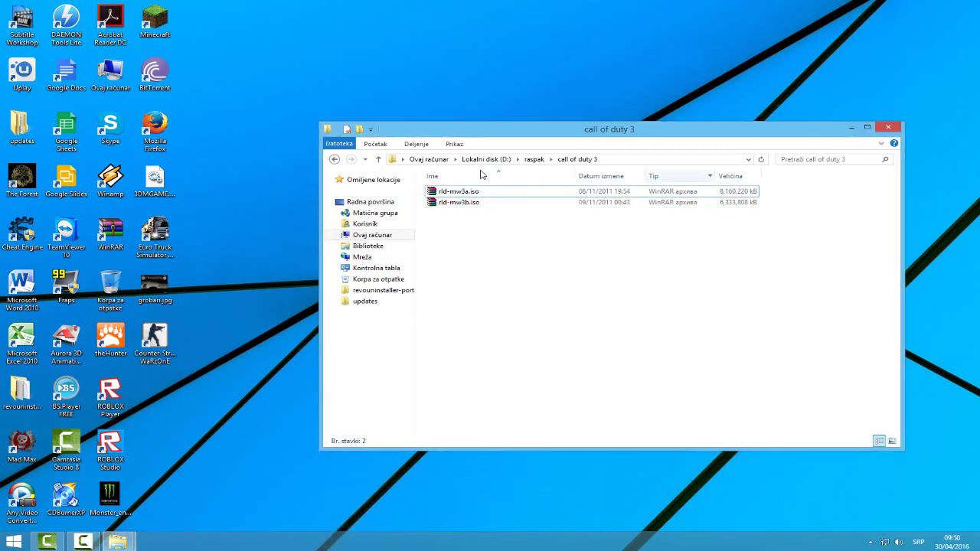
Step: Look through the archive parts in the DVD2 folder of the Call Of Duty Modern Warfare 3 download
click(335, 159)
click(334, 159)
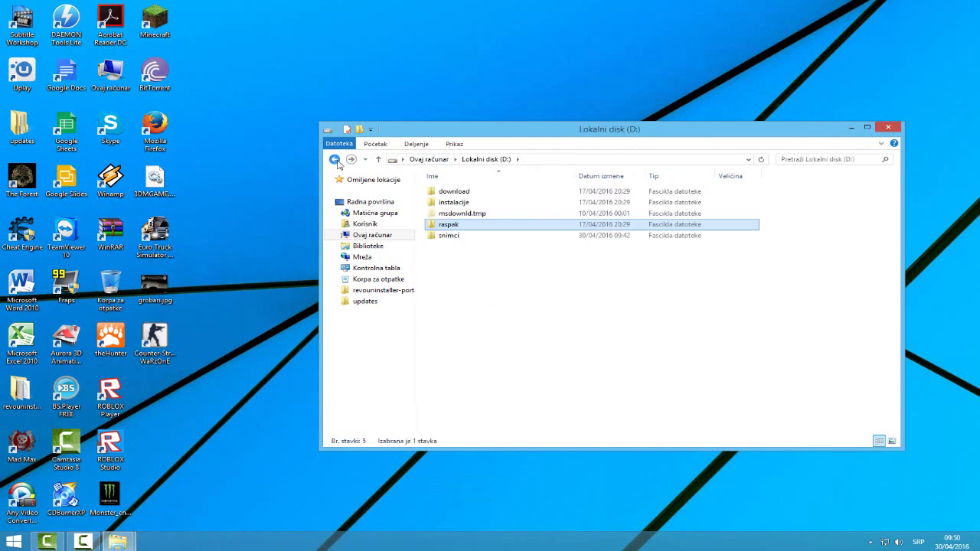
double_click(468, 192)
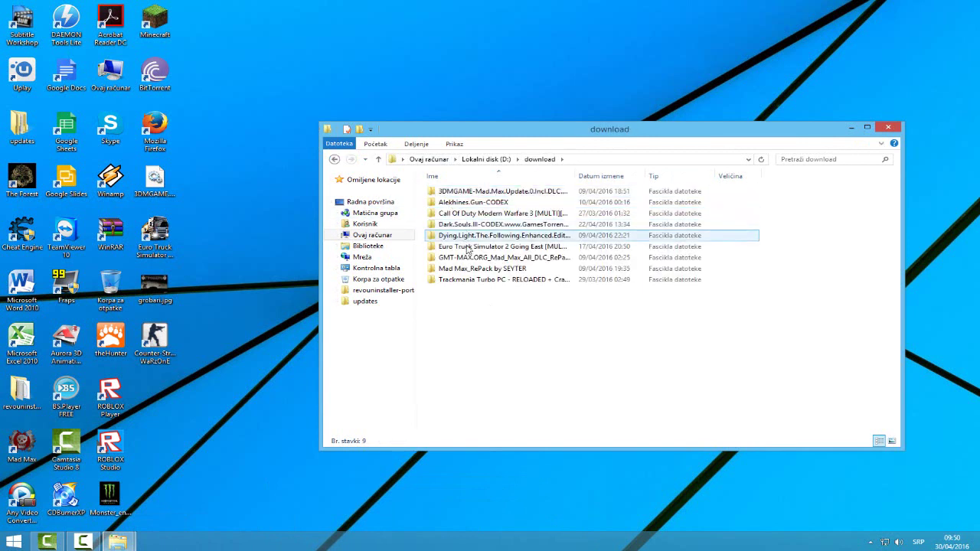
double_click(462, 214)
double_click(460, 202)
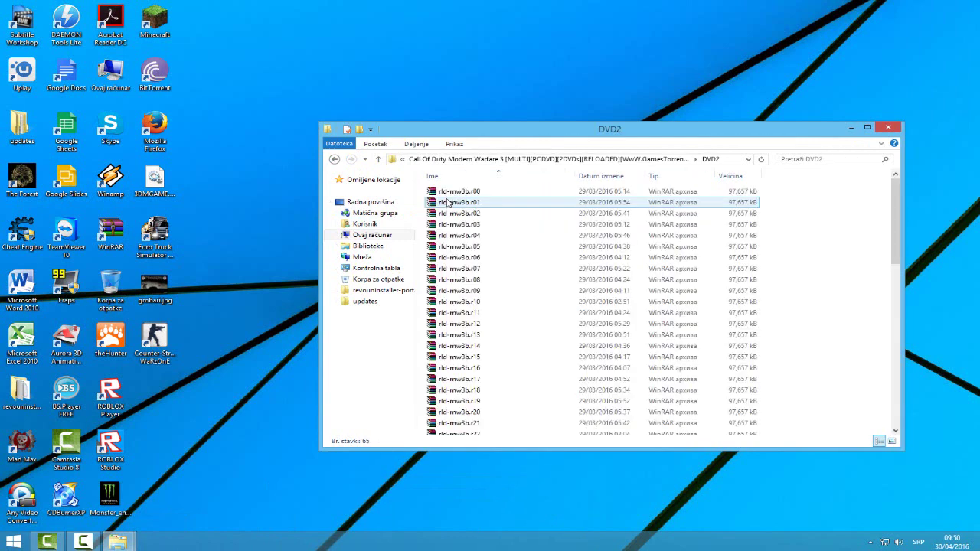
scroll(492, 374, down, 6)
scroll(492, 375, up, 5)
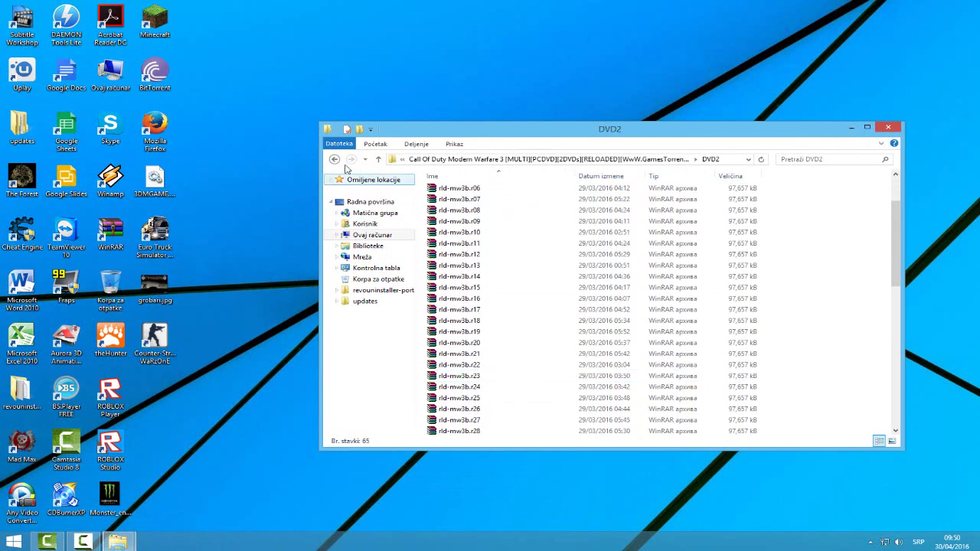
Step: Return to the root of drive D: and open the call of duty 3 folder in raspak
click(334, 159)
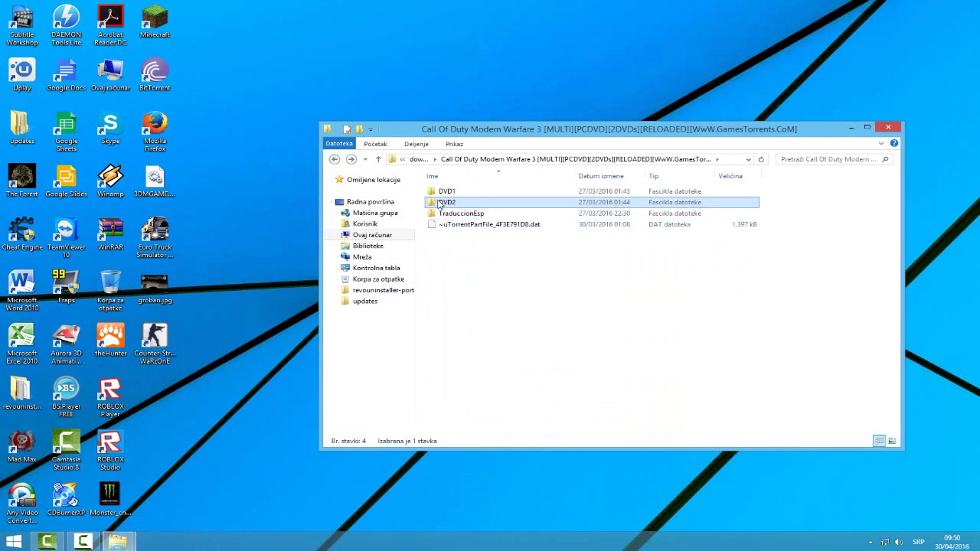
click(334, 160)
click(334, 159)
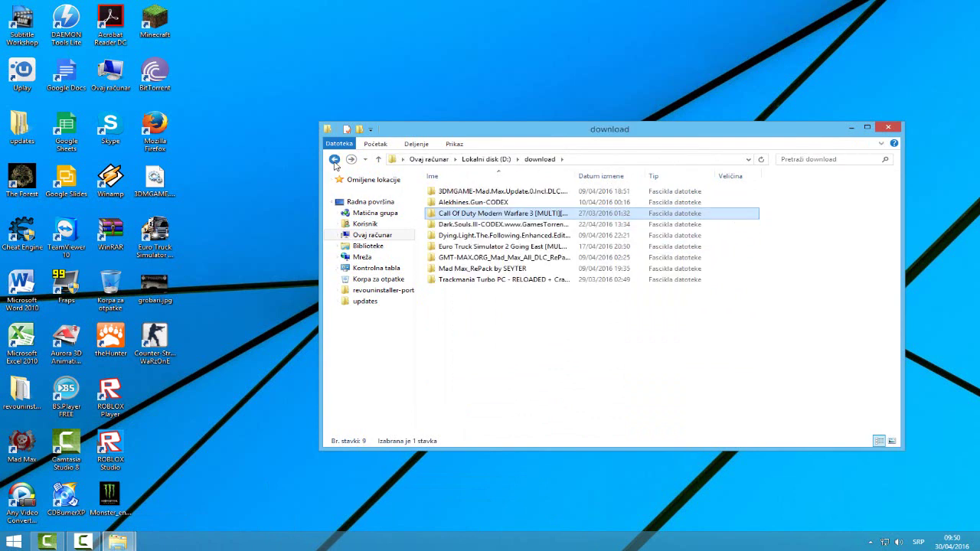
double_click(458, 225)
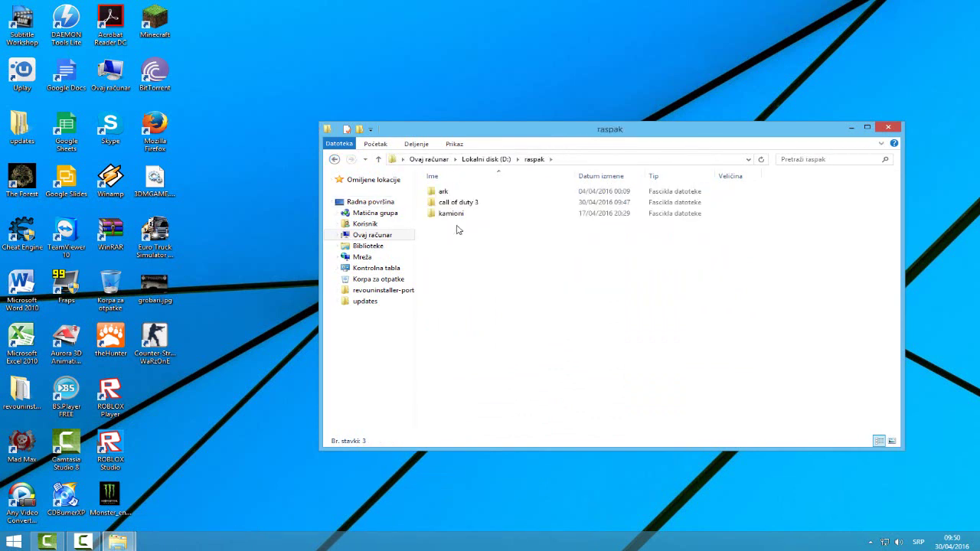
double_click(448, 202)
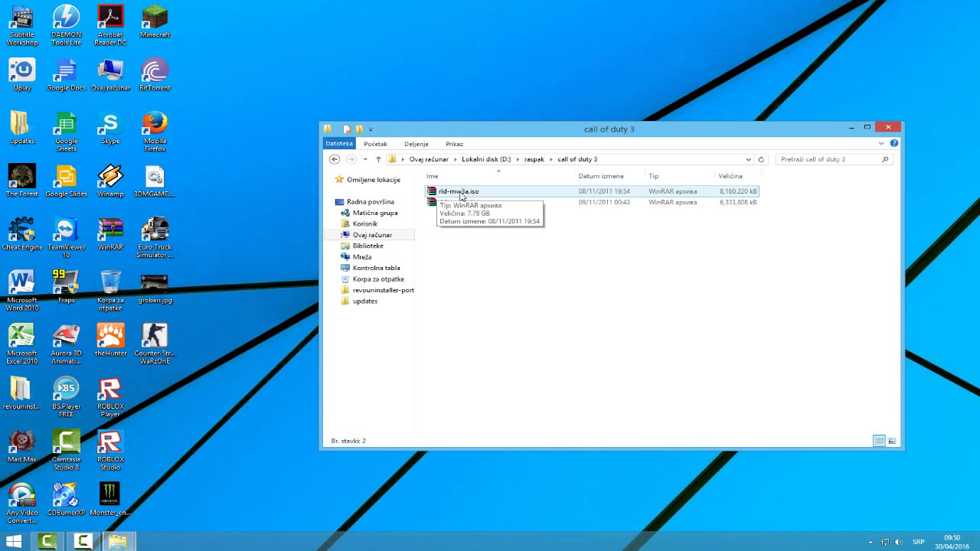
Step: Extract the contents of rld-mw3a.iso directly into the call of duty 3 folder with WinRAR, moving the progress window off the file list
right_click(459, 195)
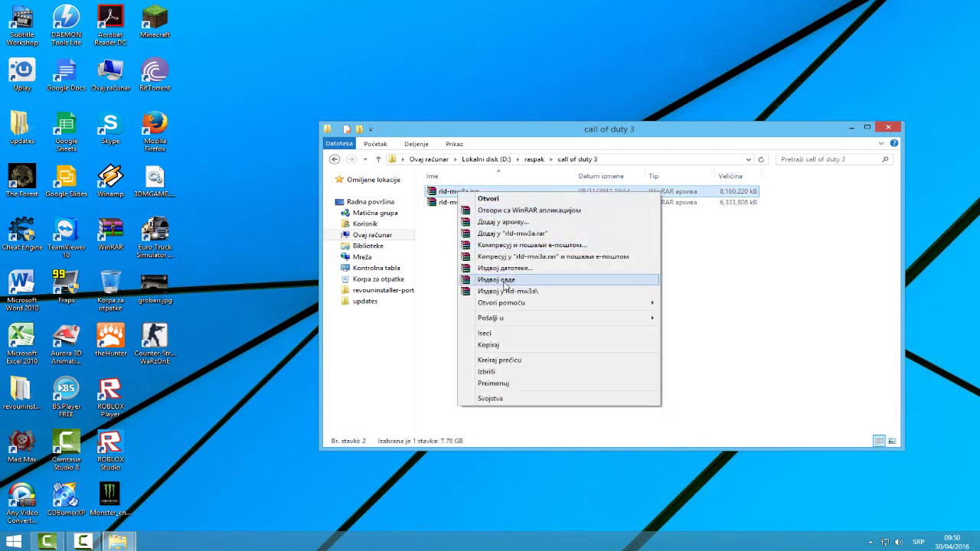
click(500, 282)
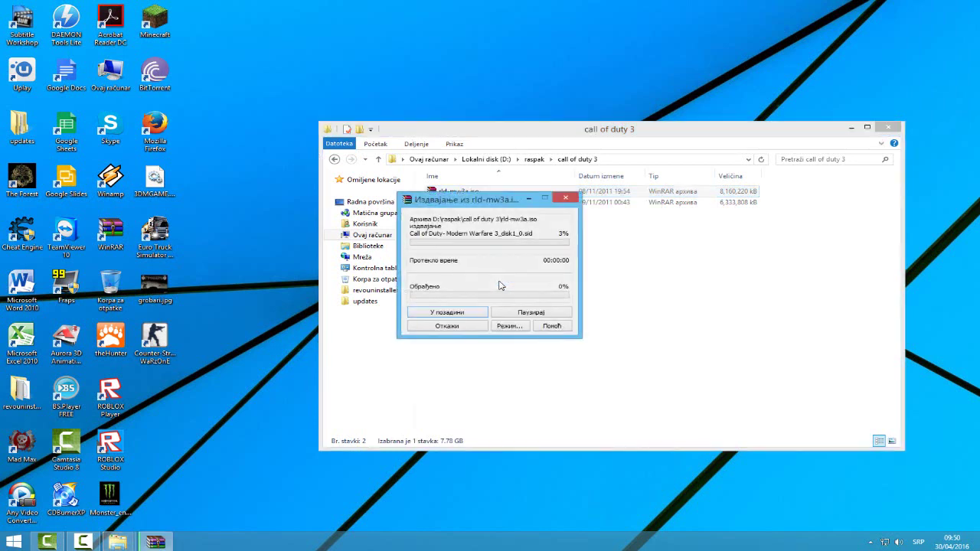
drag(494, 205, 679, 298)
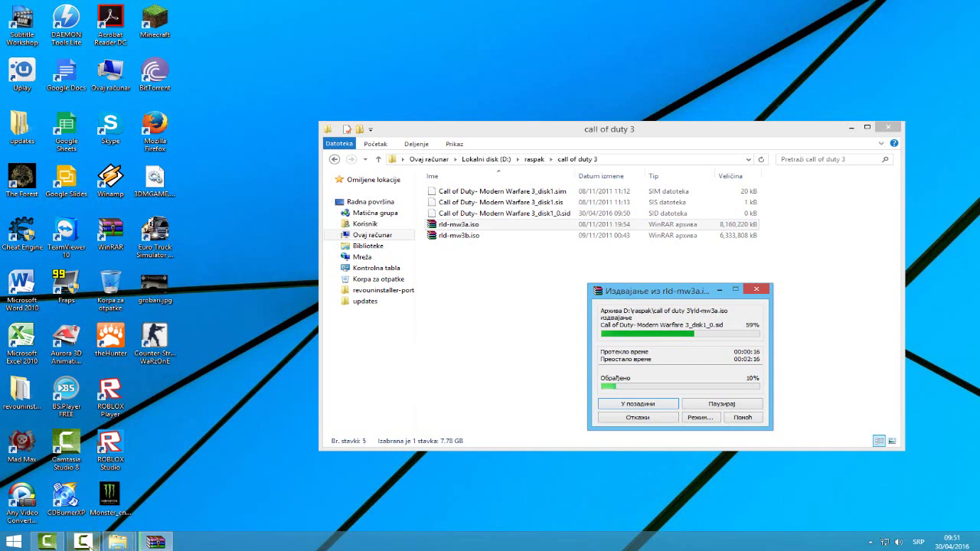
click(83, 542)
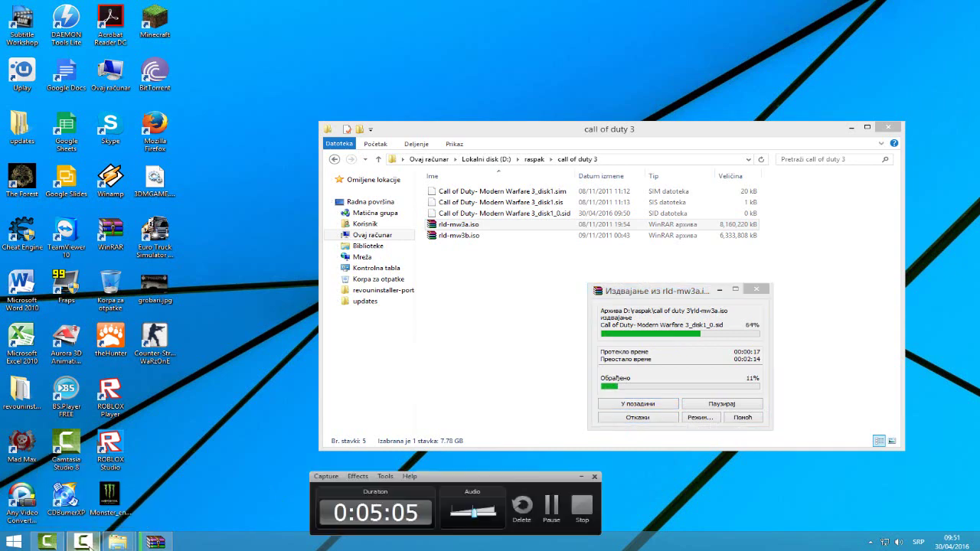
click(551, 505)
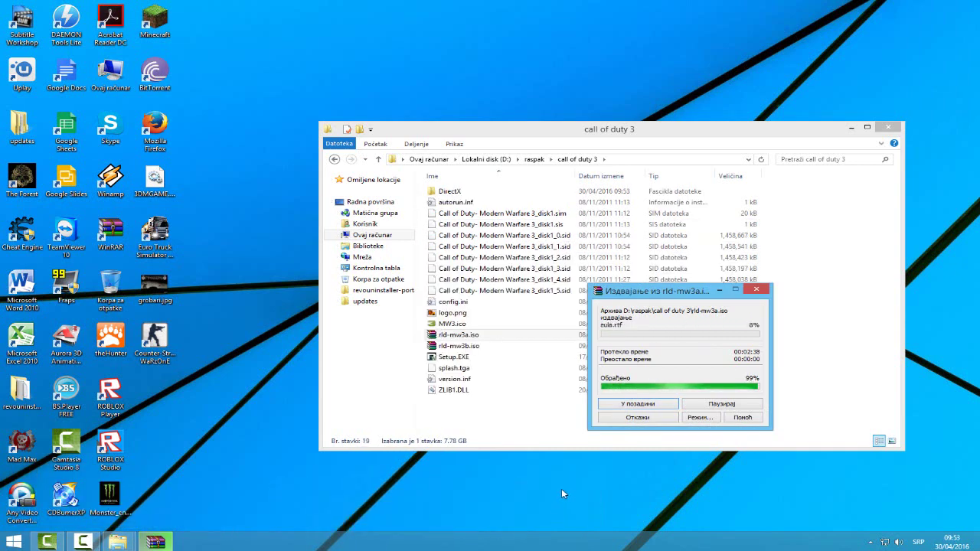
Step: Delete the already extracted disc image rld-mw3a.iso from the call of duty 3 folder
click(517, 436)
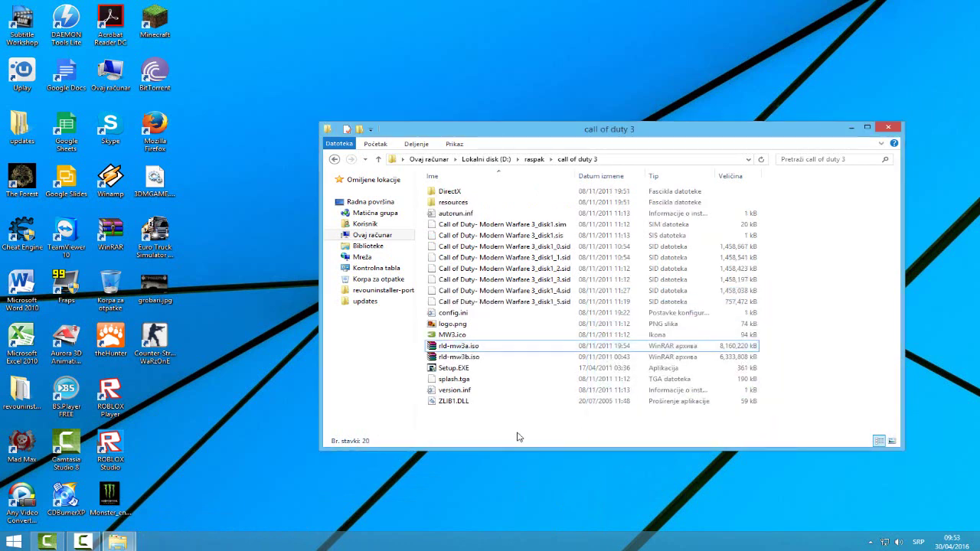
click(462, 348)
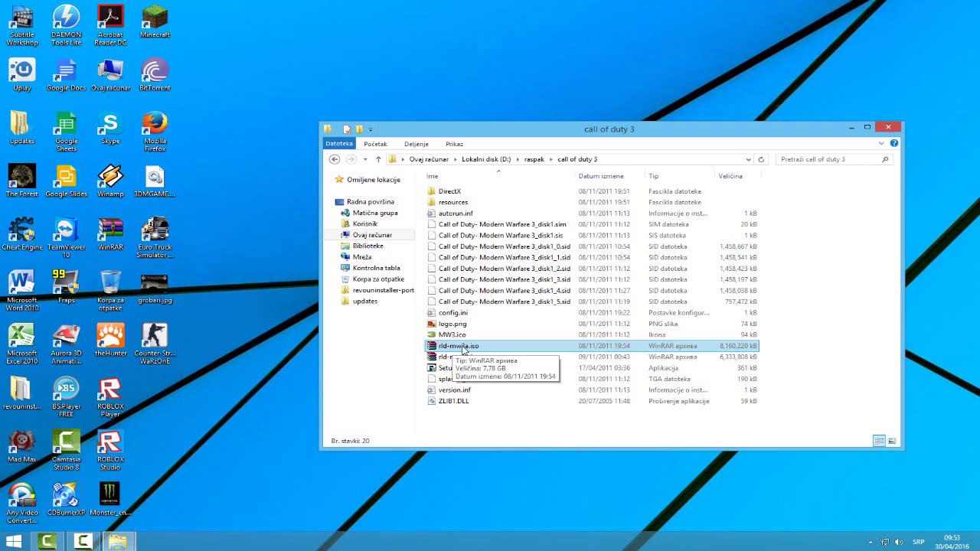
right_click(462, 350)
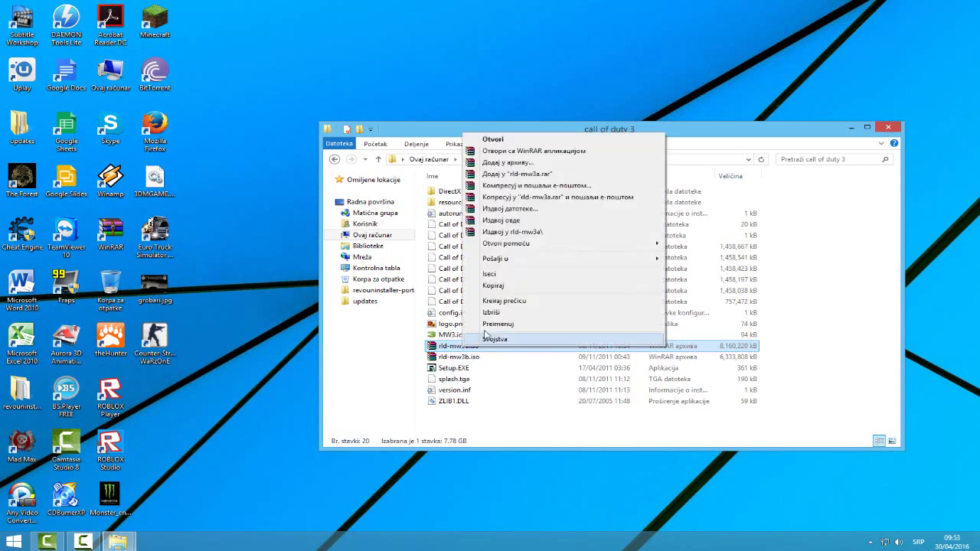
click(500, 314)
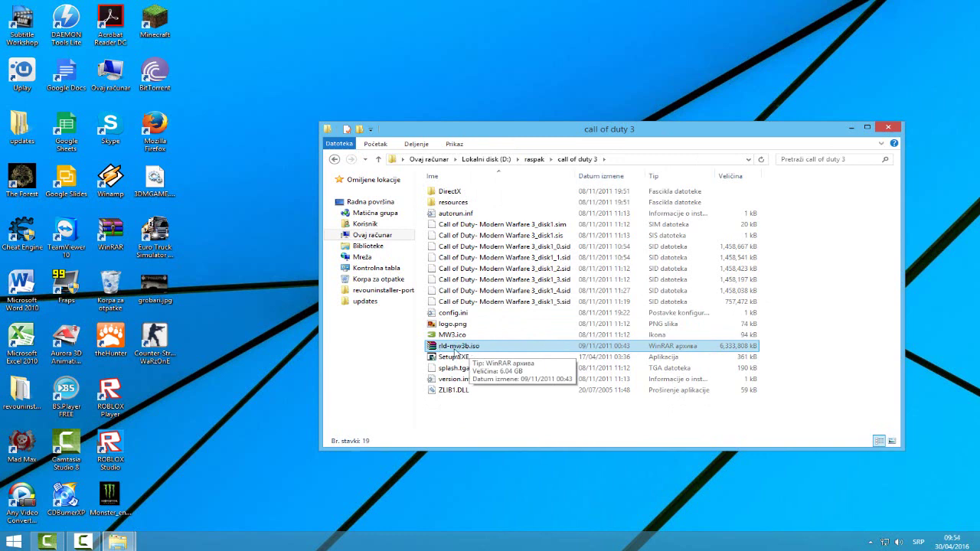
Step: Extract rld-mw3b.iso directly into the call of duty 3 folder with WinRAR, moving the progress window aside and pausing the screen recorder
right_click(461, 348)
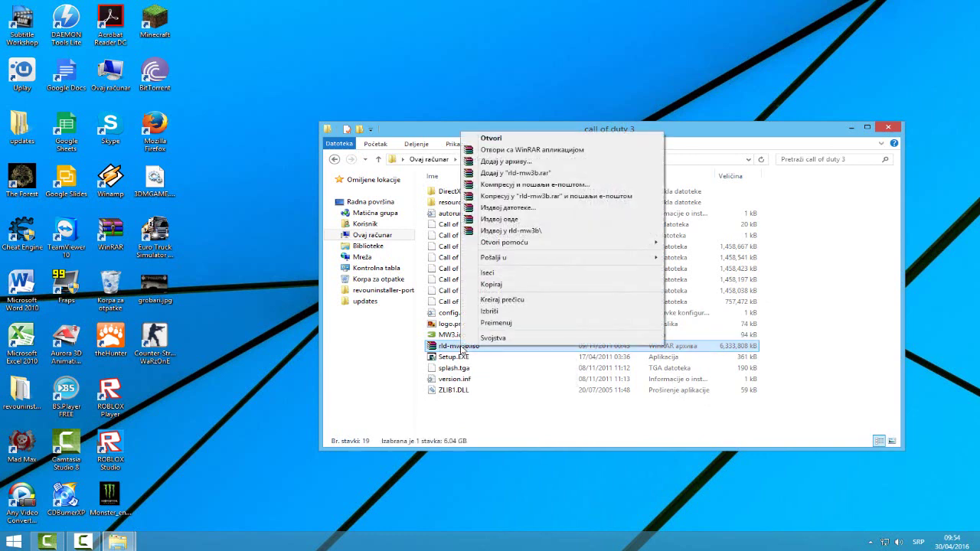
click(499, 220)
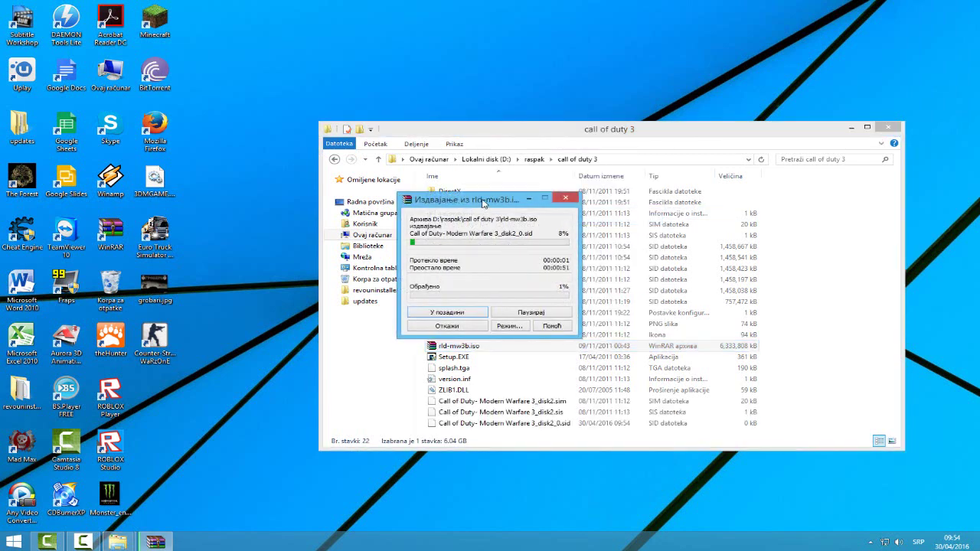
drag(475, 199, 699, 229)
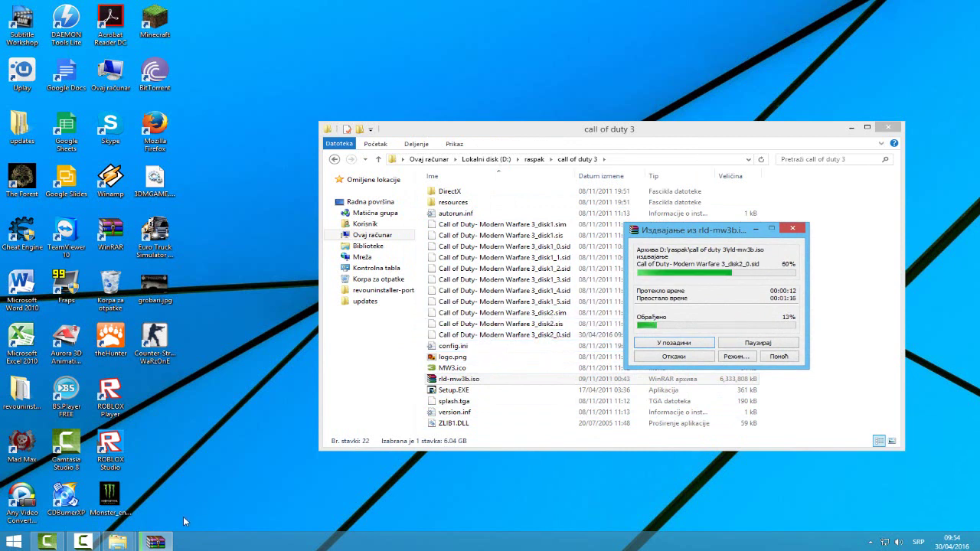
click(84, 542)
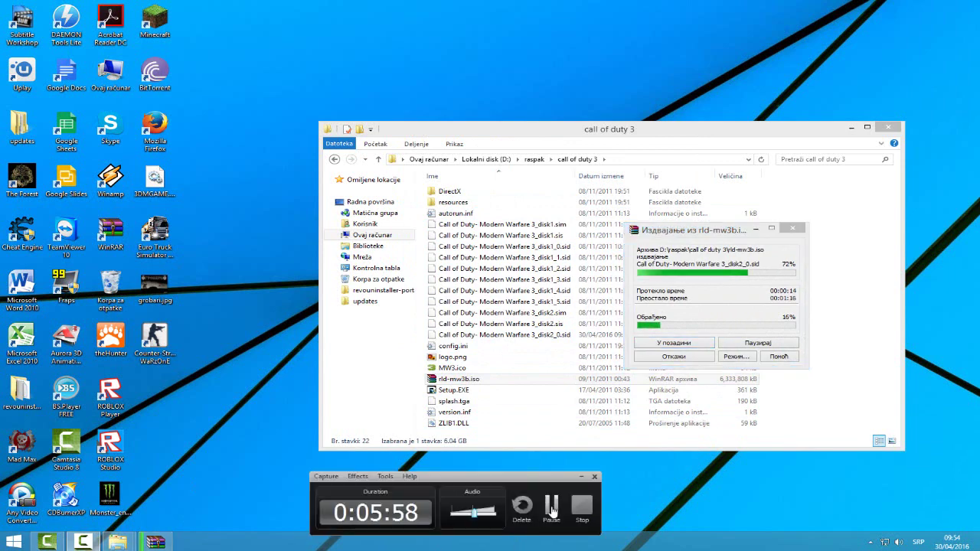
click(552, 509)
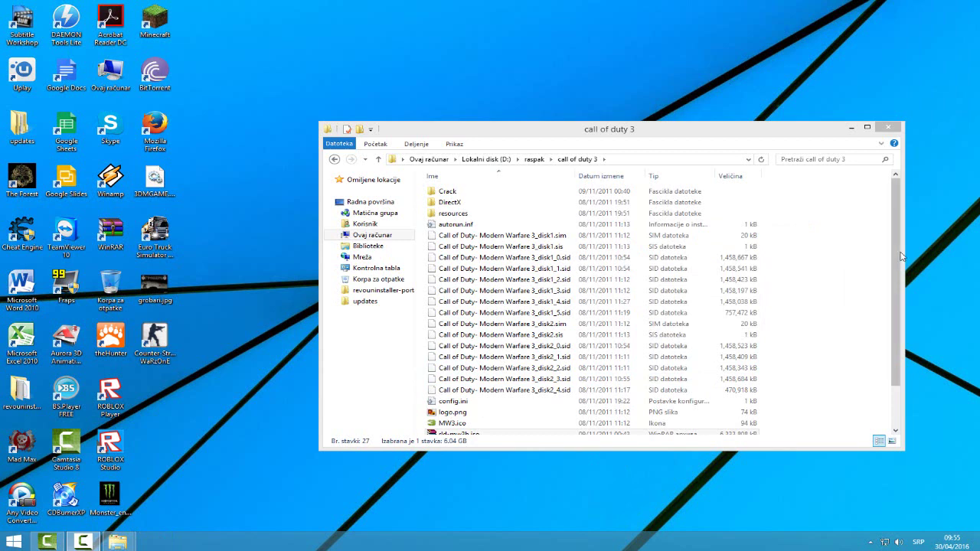
Step: Delete the already extracted disc image rld-mw3b.iso from the call of duty 3 folder
scroll(902, 260, down, 2)
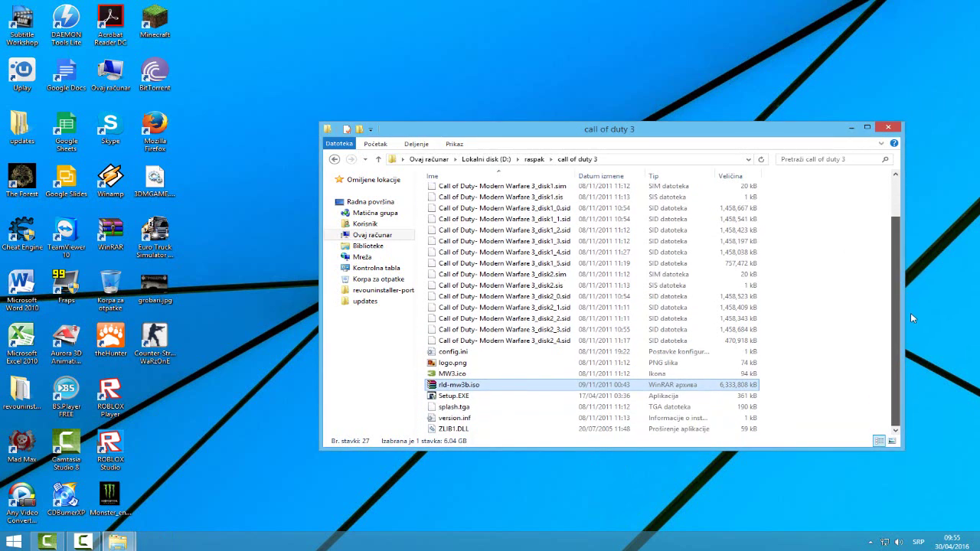
right_click(468, 385)
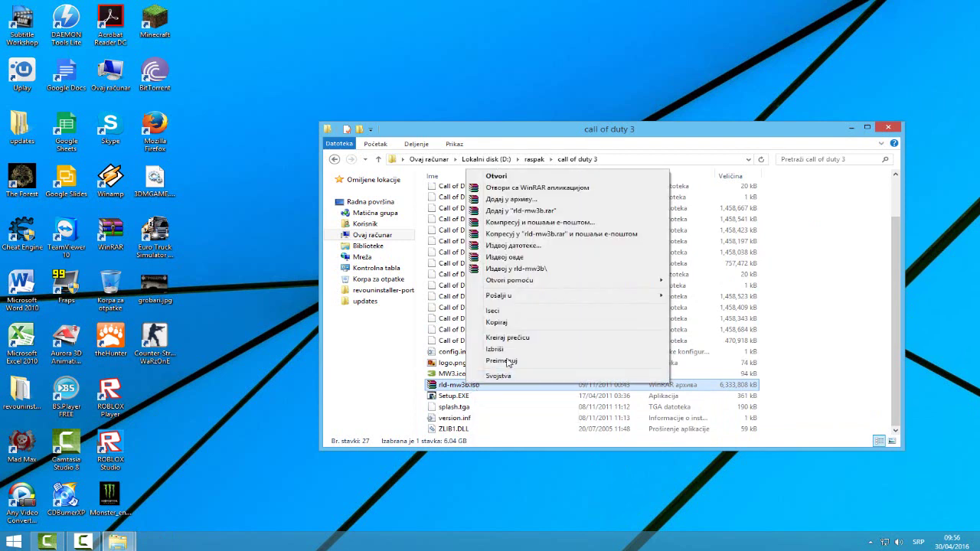
click(507, 357)
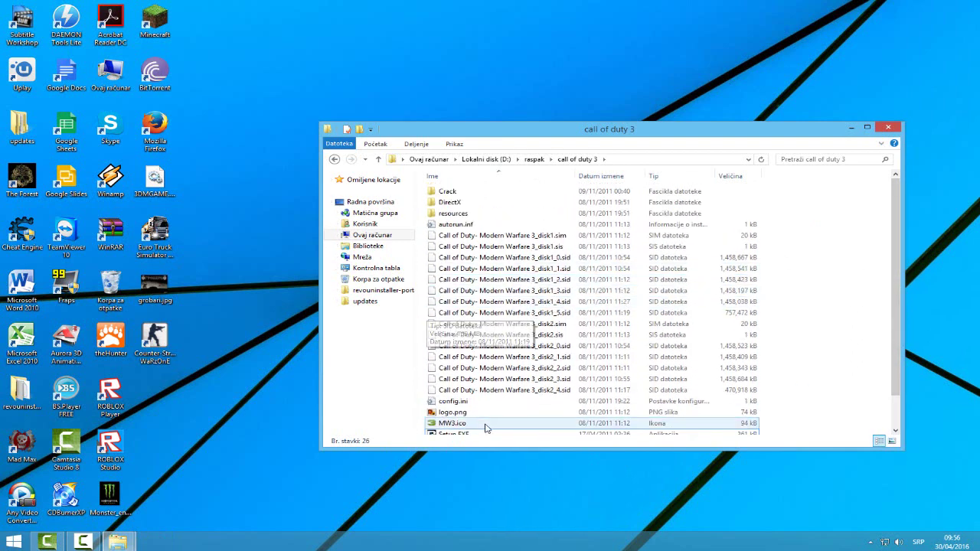
Step: Move the DAEMON Tools Lite shortcut out of the desktop icon grid and put it back in its place
drag(67, 13, 335, 64)
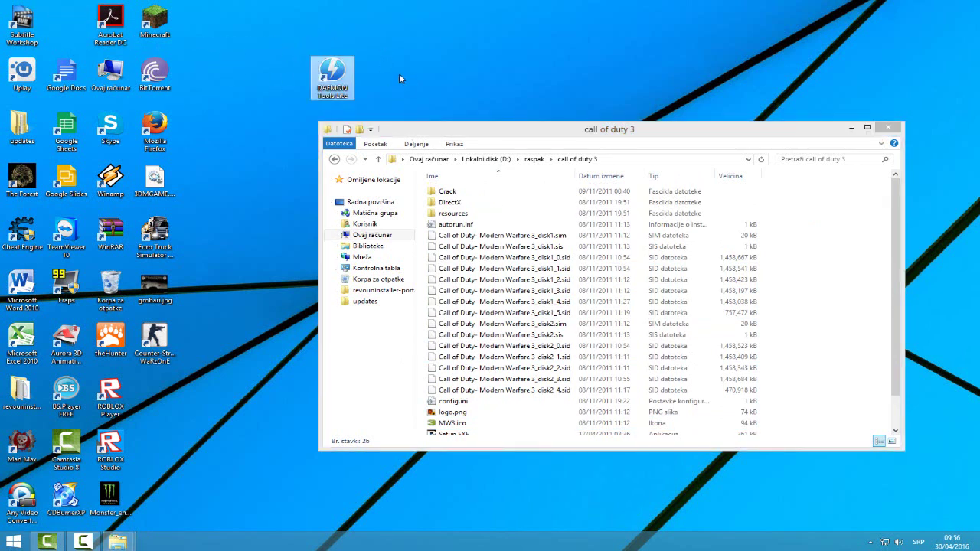
drag(342, 80, 69, 29)
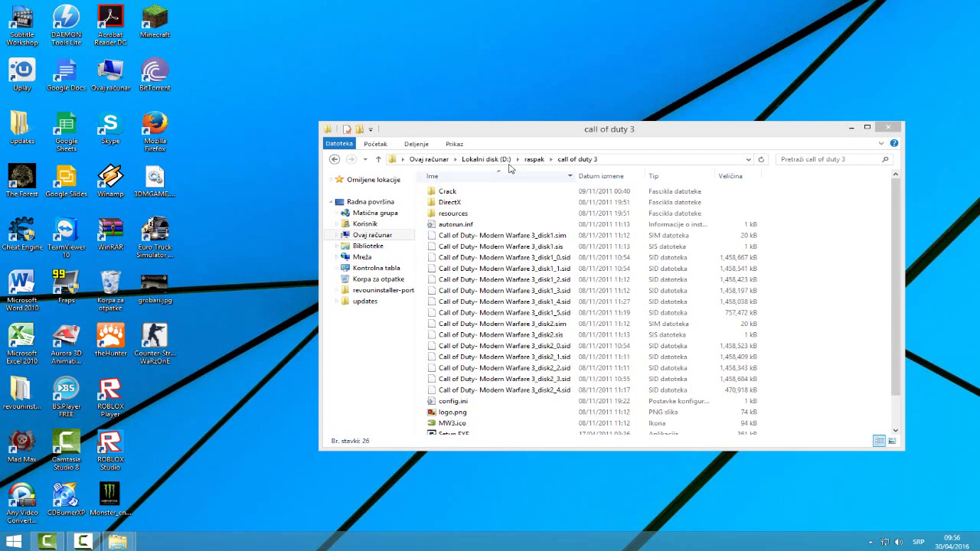
Step: Move the call of duty 3 folder window higher on the desktop and look through the extracted disc files
drag(517, 134, 525, 69)
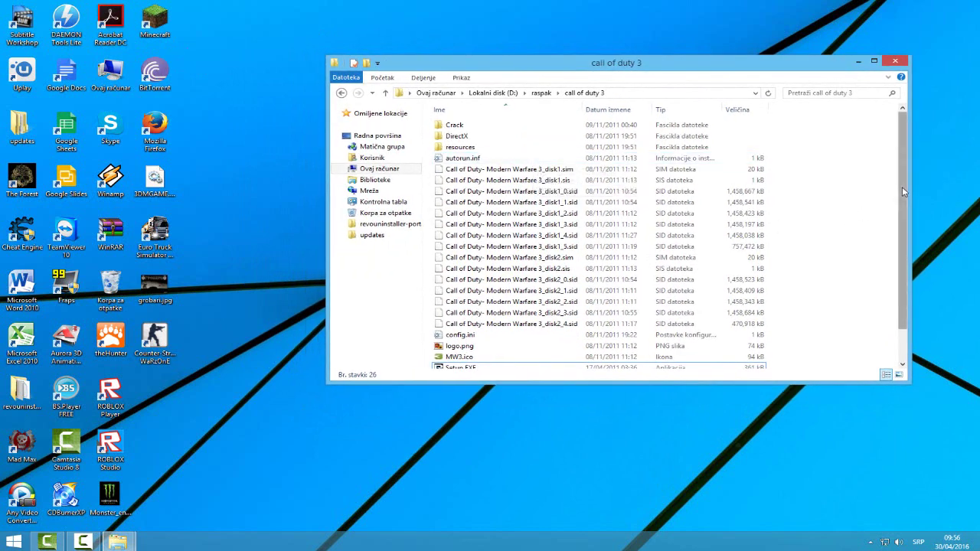
mouse_move(903, 187)
mouse_down()
mouse_move(904, 227)
mouse_move(906, 184)
mouse_up()
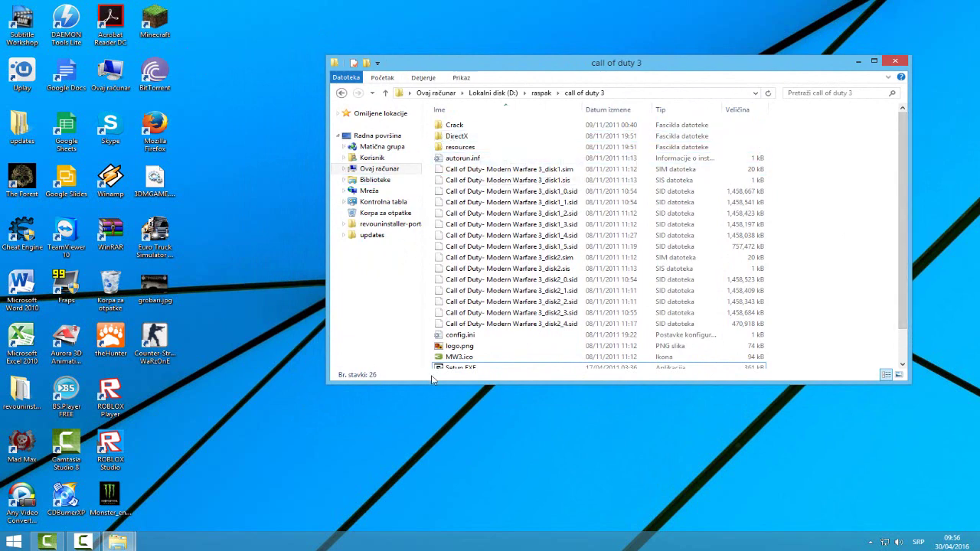
drag(902, 269, 909, 230)
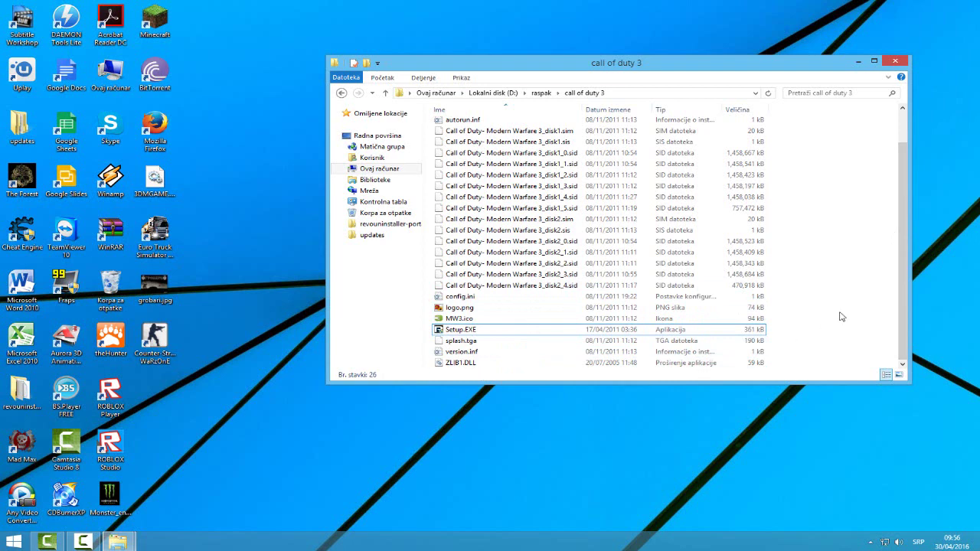
drag(906, 276, 907, 323)
scroll(502, 368, up, 2)
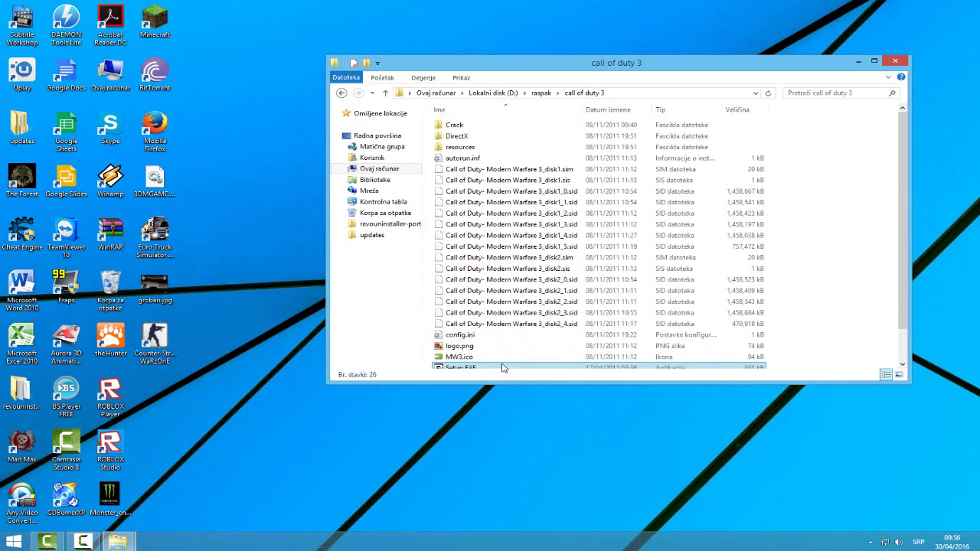
scroll(520, 343, down, 1)
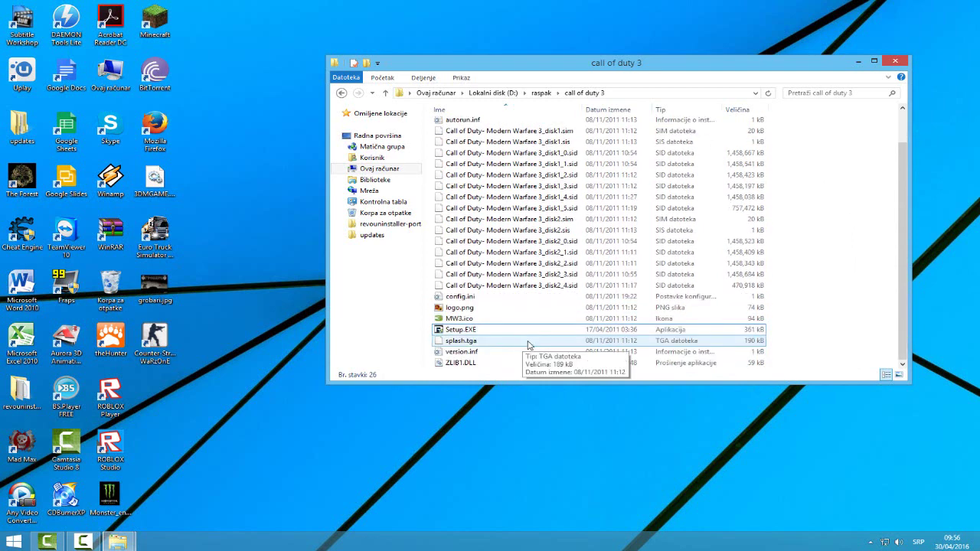
scroll(529, 344, up, 1)
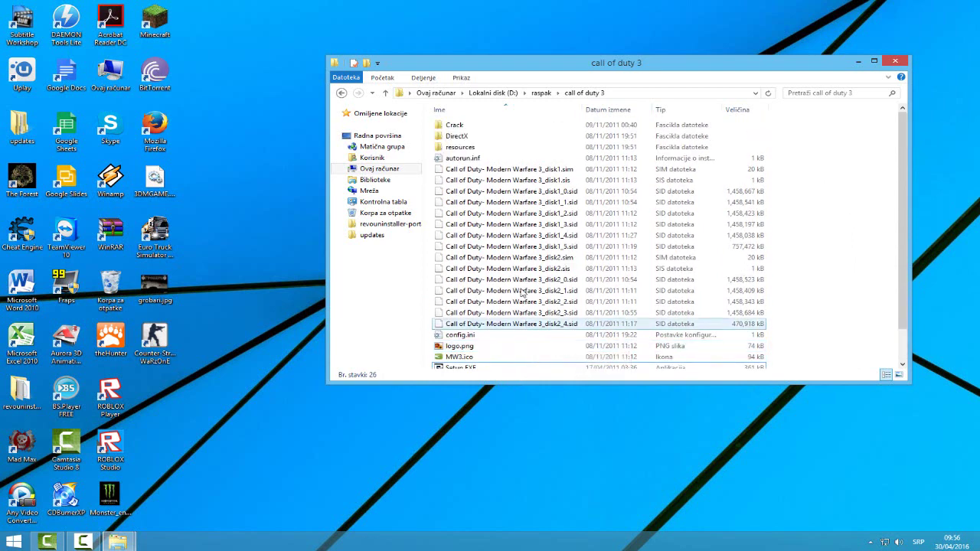
Step: Select all extracted files in the call of duty 3 folder, clear the selection and review the list down to Setup.EXE
drag(429, 123, 645, 376)
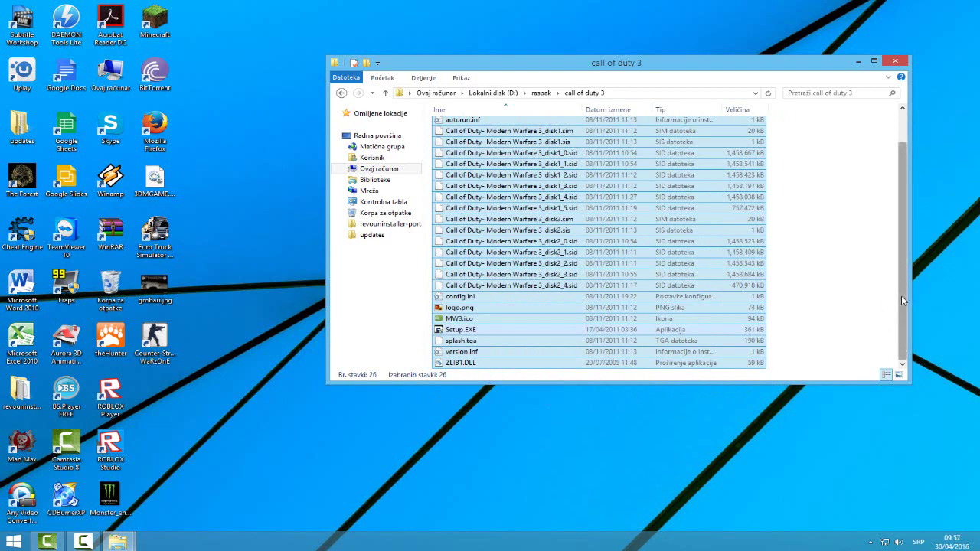
drag(901, 295, 903, 256)
click(851, 259)
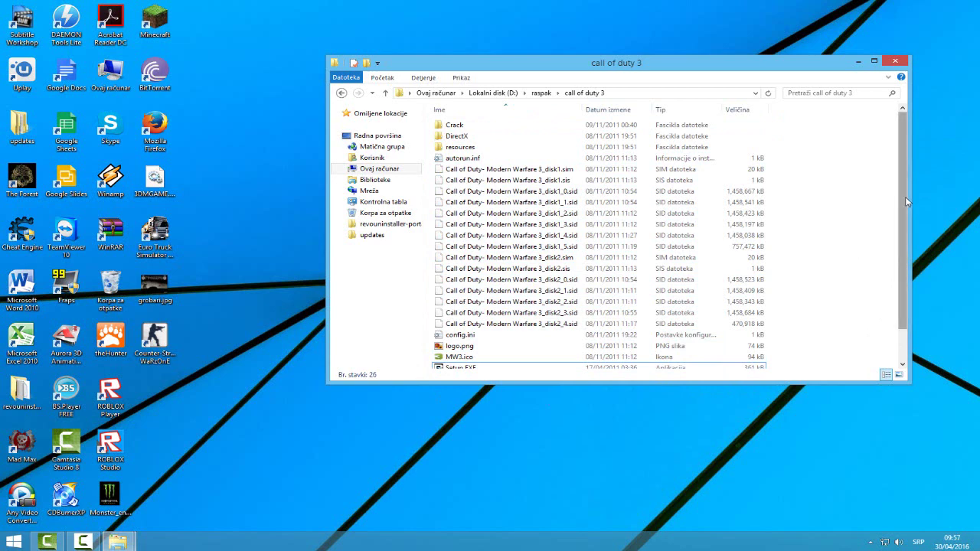
drag(904, 207, 904, 254)
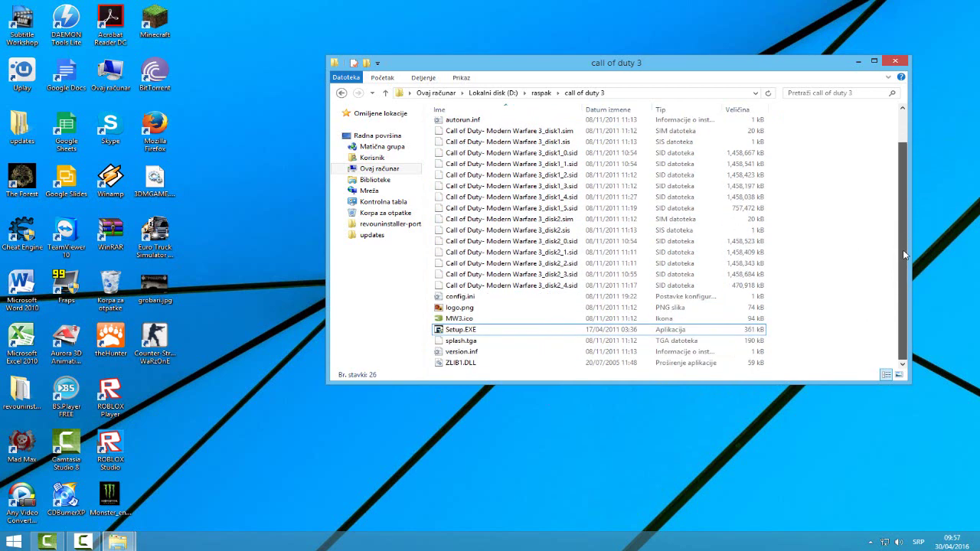
mouse_move(905, 250)
mouse_down()
mouse_move(907, 185)
mouse_move(903, 268)
mouse_up()
mouse_move(905, 268)
mouse_down()
mouse_move(902, 186)
mouse_move(908, 272)
mouse_up()
Step: Go back to drive D: and open instalacije\call of duty MW3 to check the game's installation folder
click(341, 94)
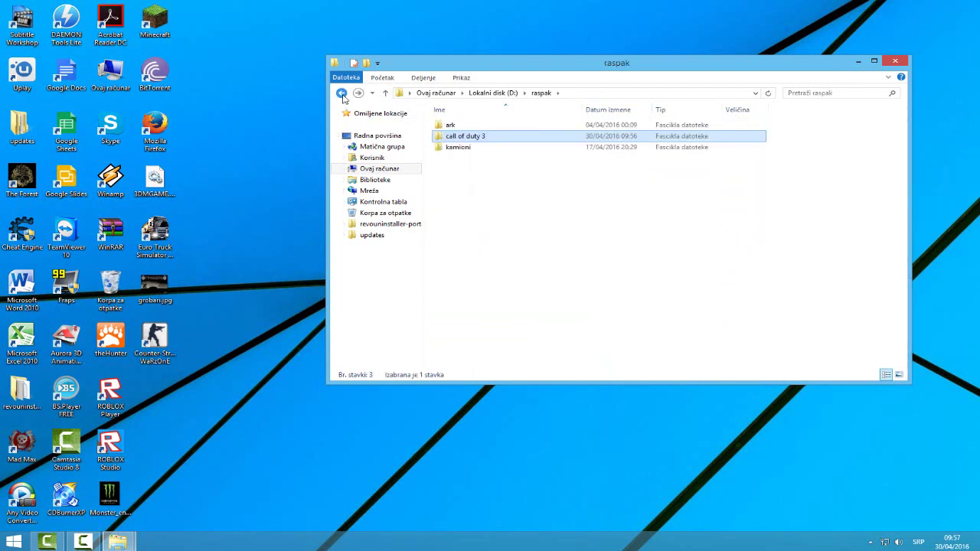
click(342, 93)
double_click(466, 145)
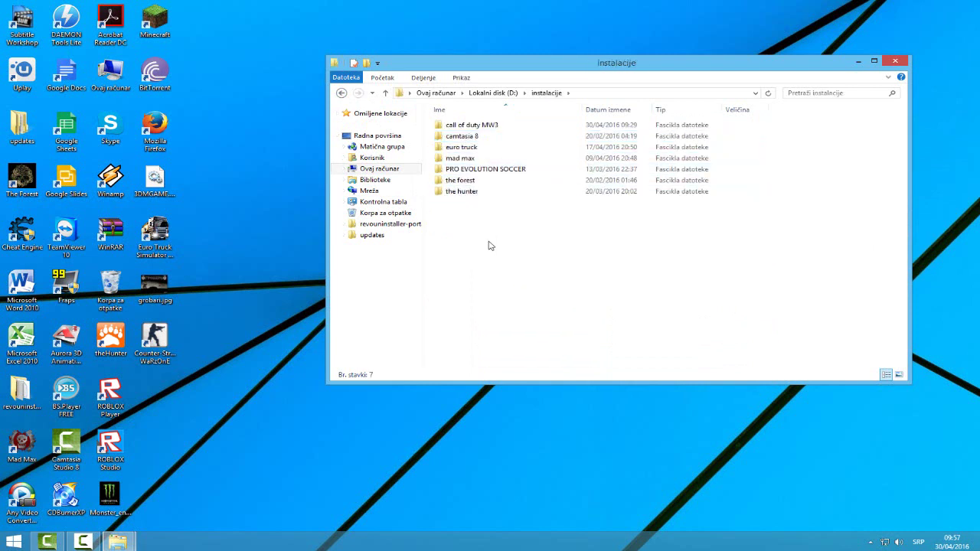
double_click(467, 127)
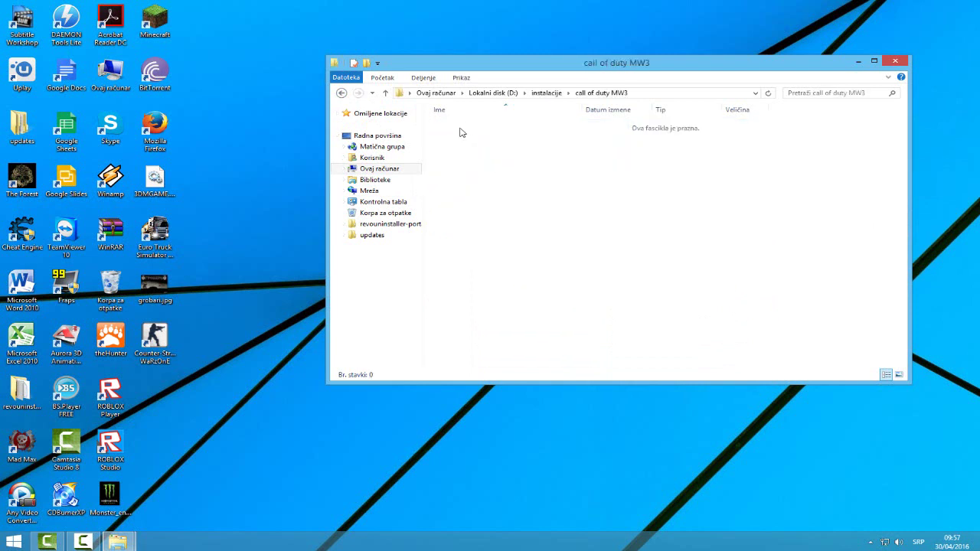
Step: Leave the installation folder and reopen raspak\call of duty 3 on drive D:
click(342, 93)
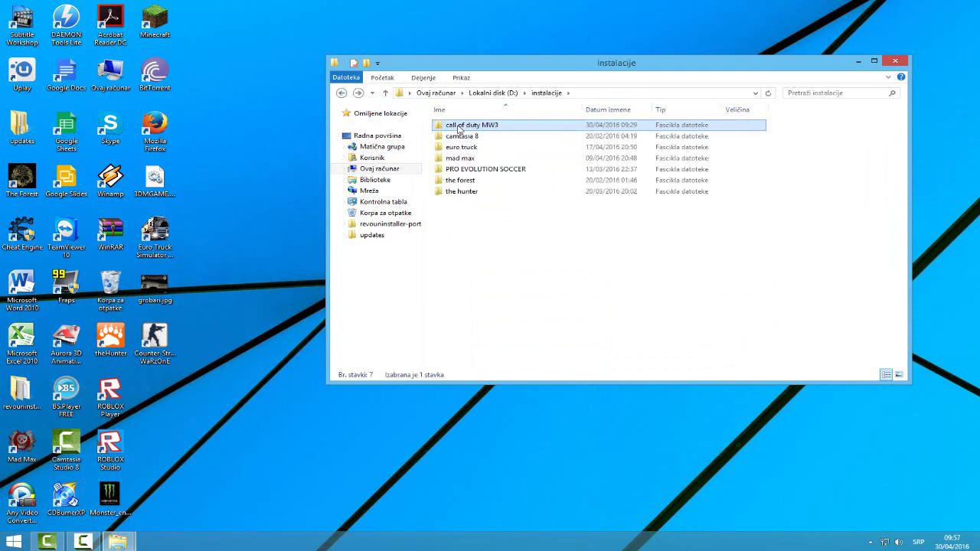
click(342, 92)
click(341, 93)
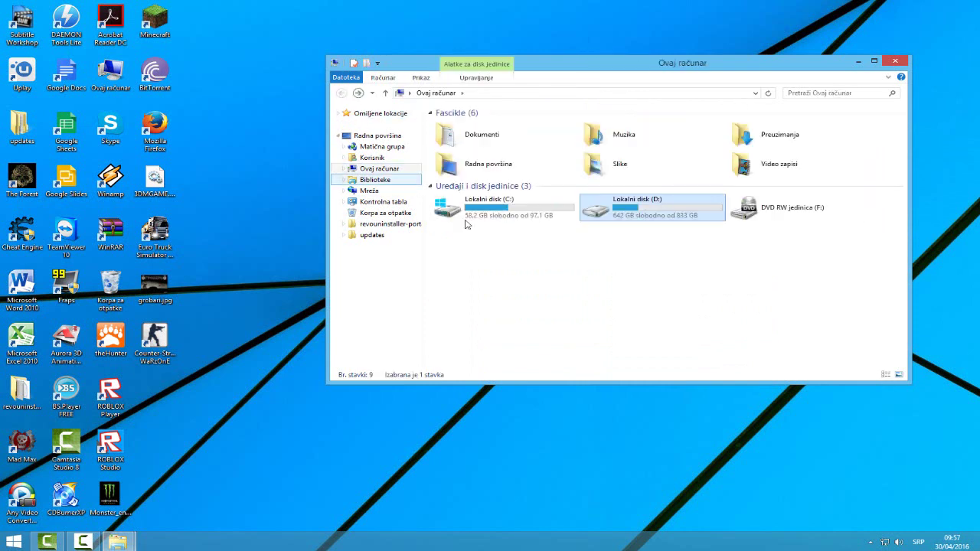
double_click(635, 211)
double_click(452, 158)
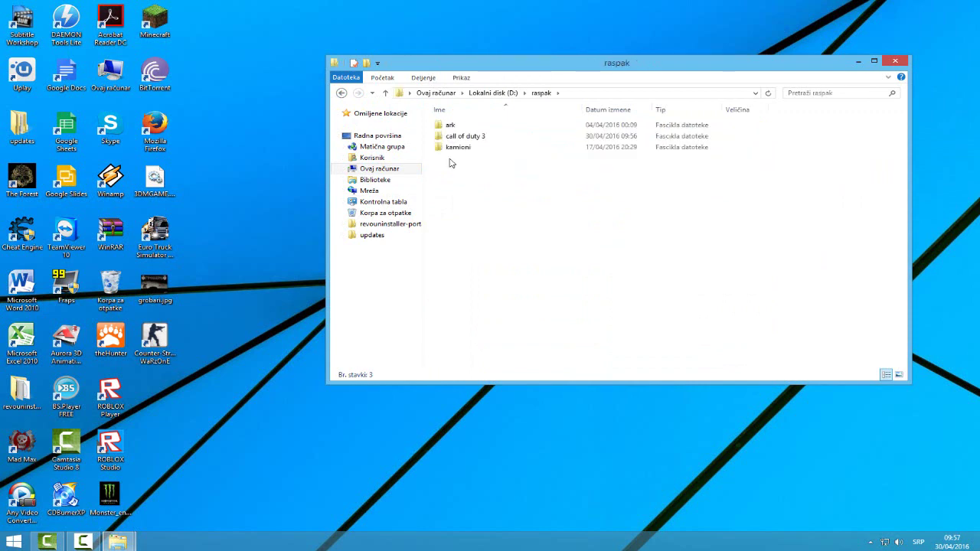
double_click(464, 137)
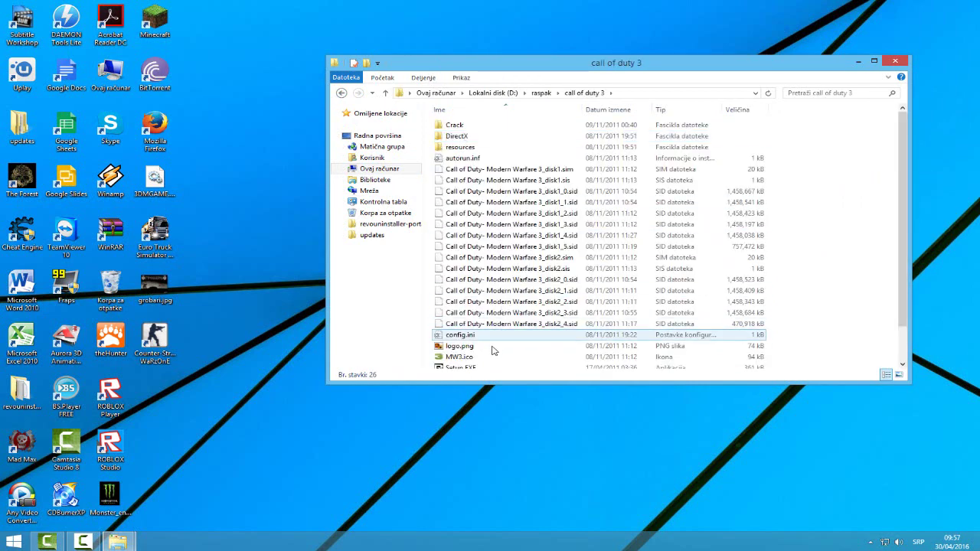
Step: Run Setup.EXE from the call of duty 3 folder to start the game installer
scroll(492, 350, down, 2)
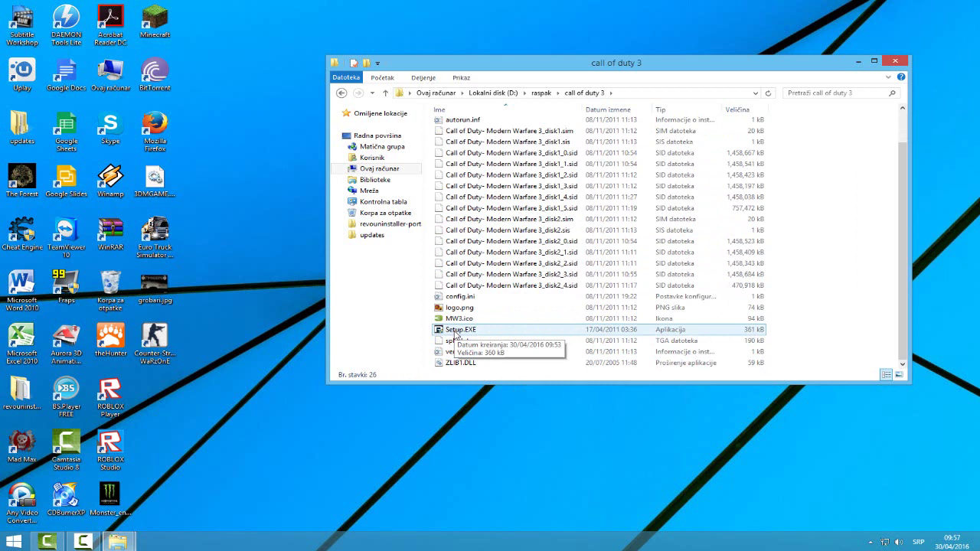
click(474, 331)
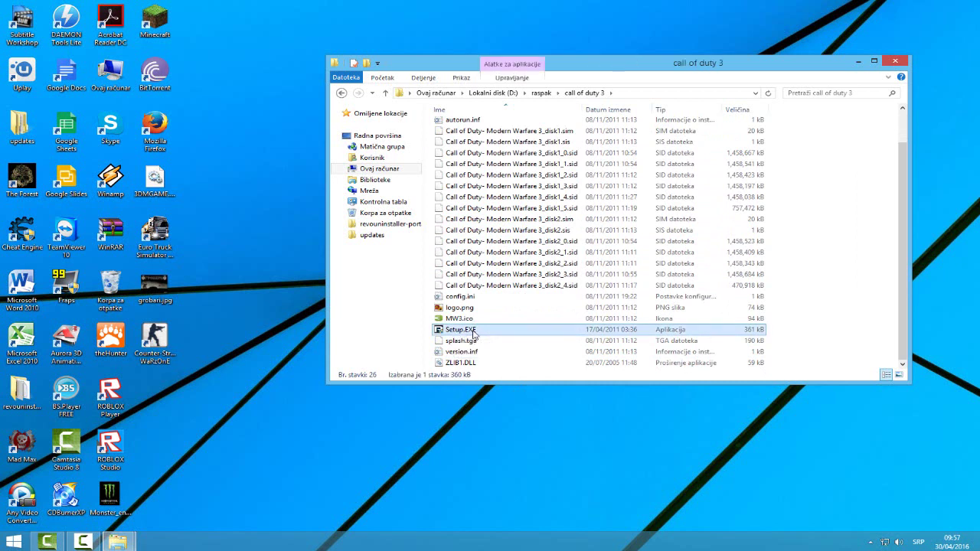
key(alt+d)
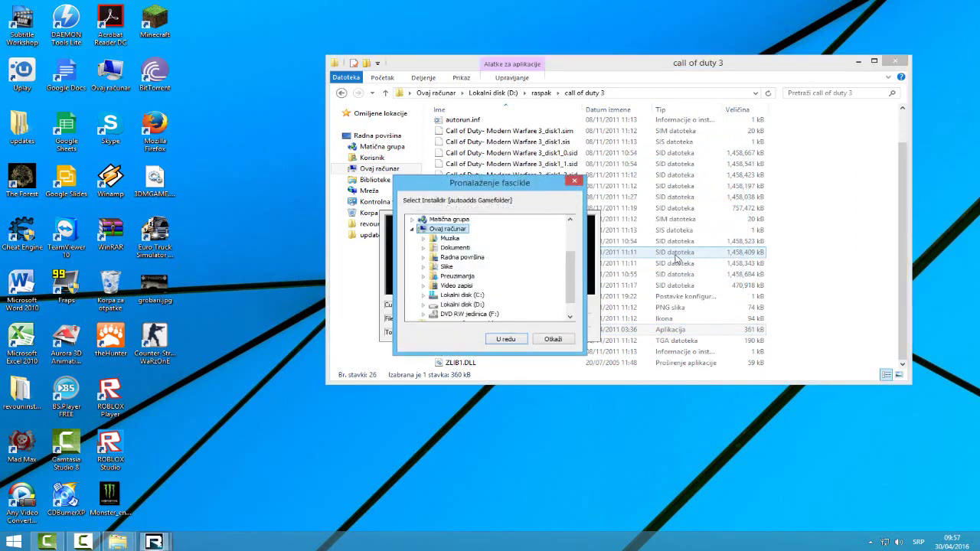
Step: Choose D:\instalacije\call of duty MW3 as the install directory and start the installation
mouse_move(576, 287)
mouse_down()
mouse_move(579, 254)
mouse_move(580, 280)
mouse_up()
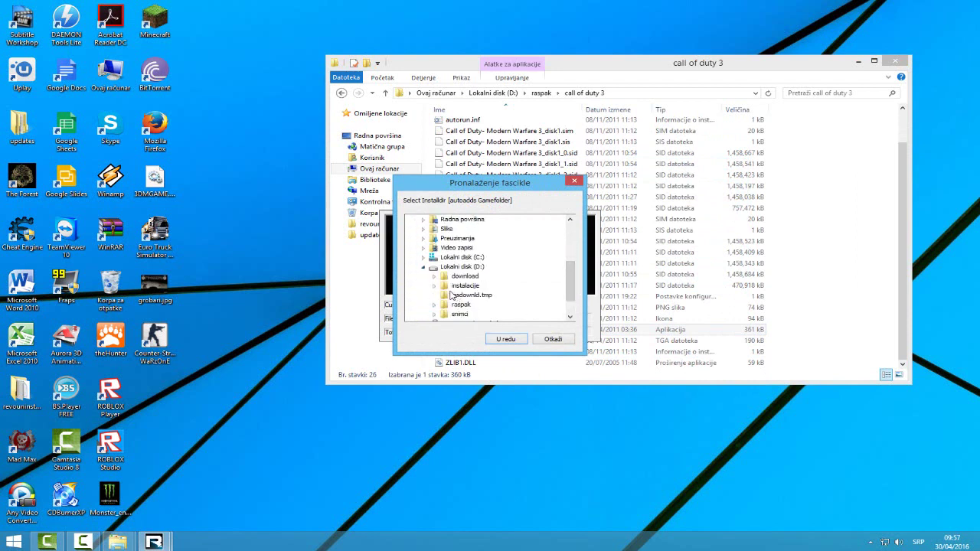
click(435, 285)
click(485, 259)
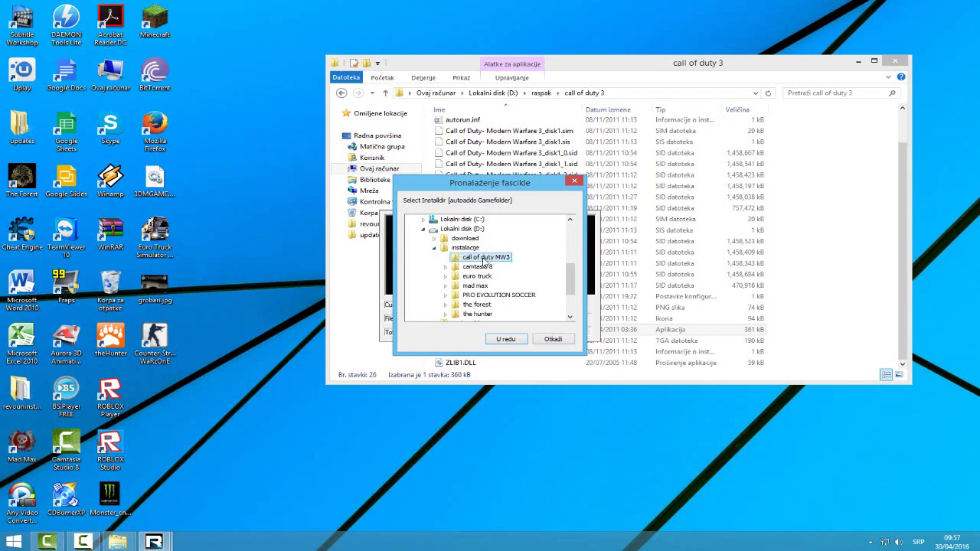
click(505, 338)
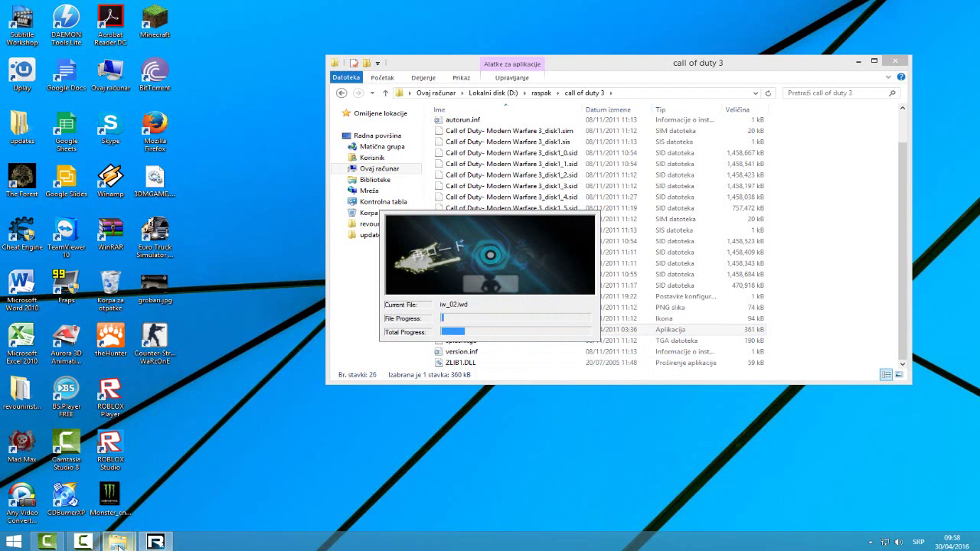
click(83, 541)
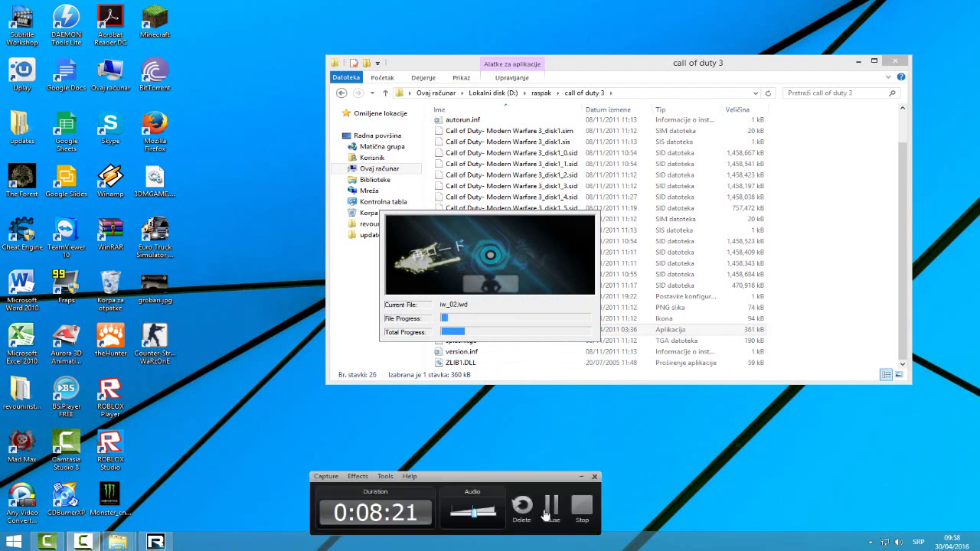
click(547, 513)
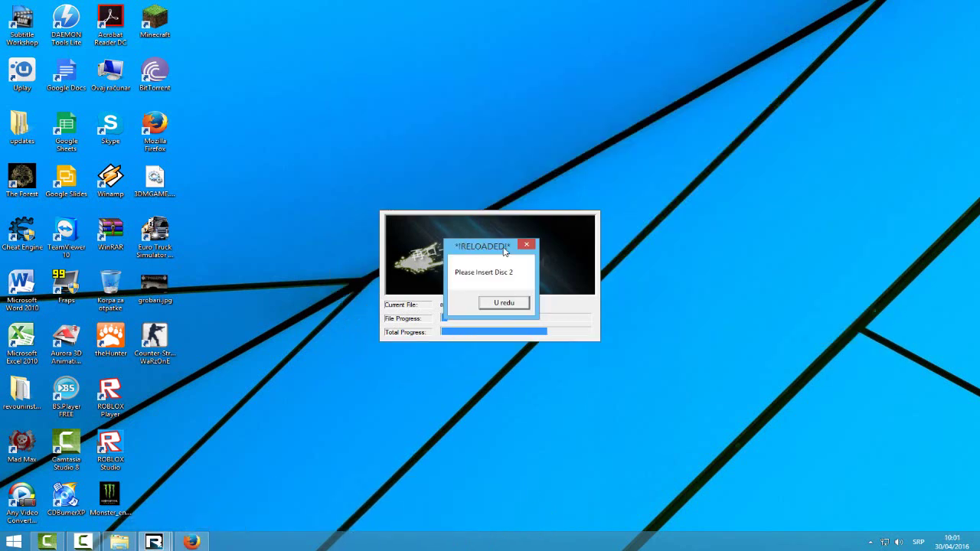
Step: Confirm the disc 2 request to continue the installation
click(505, 304)
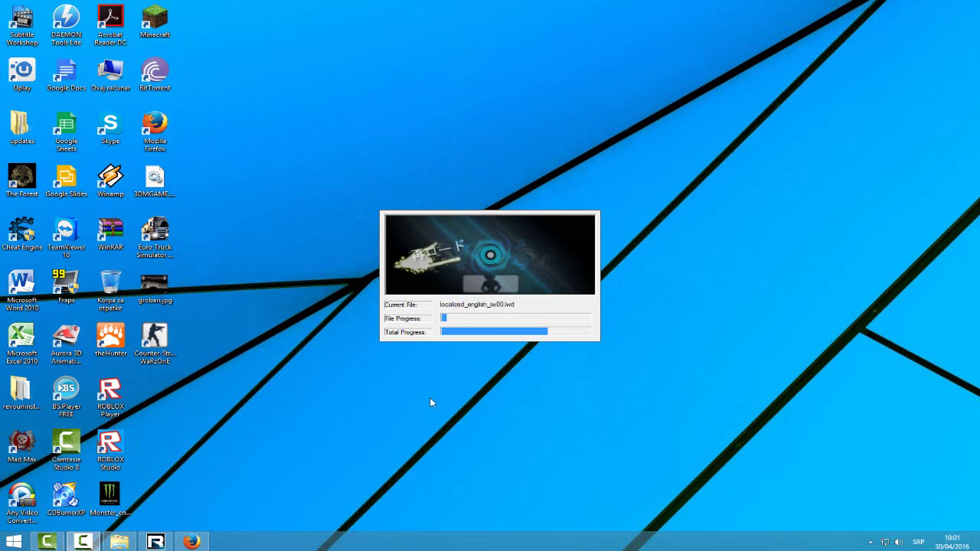
click(83, 542)
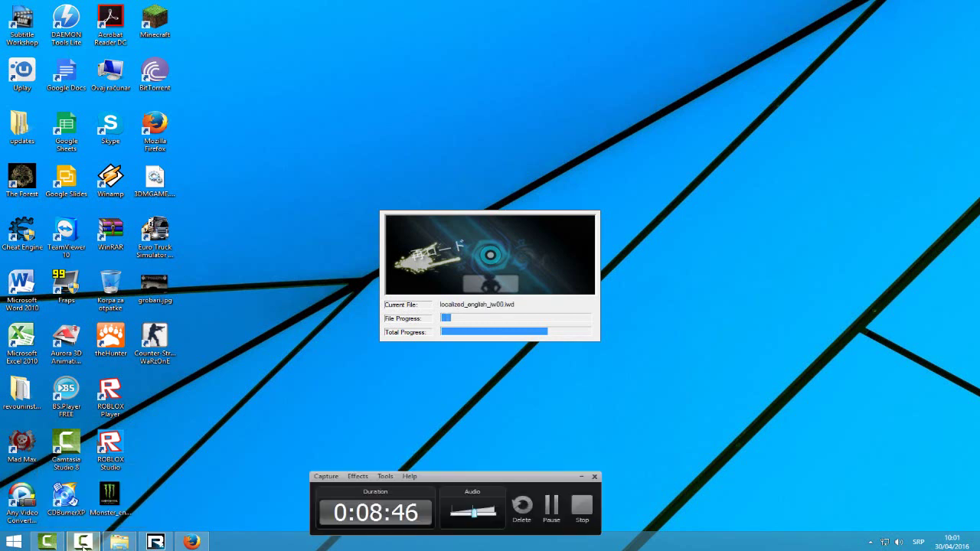
click(551, 505)
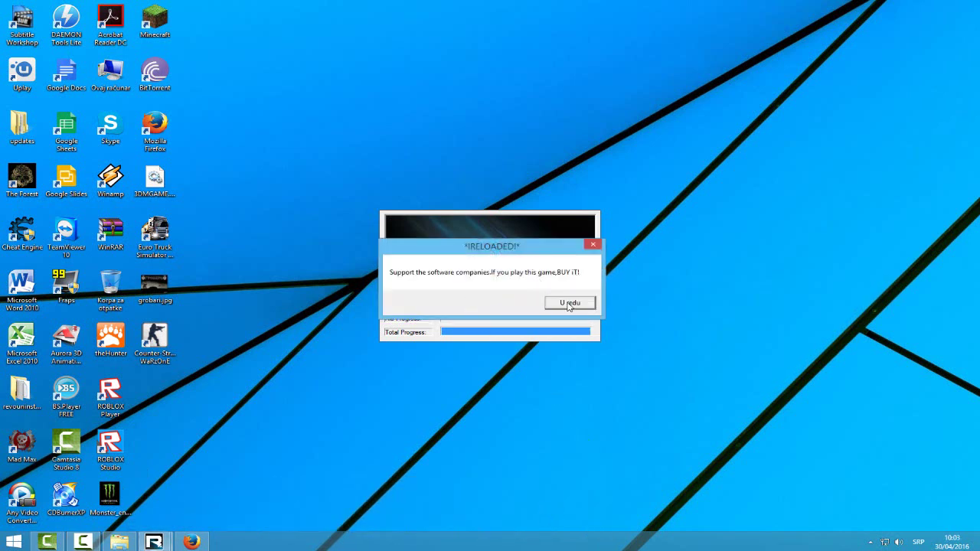
Step: Close the installer's final message and refresh the desktop
click(569, 303)
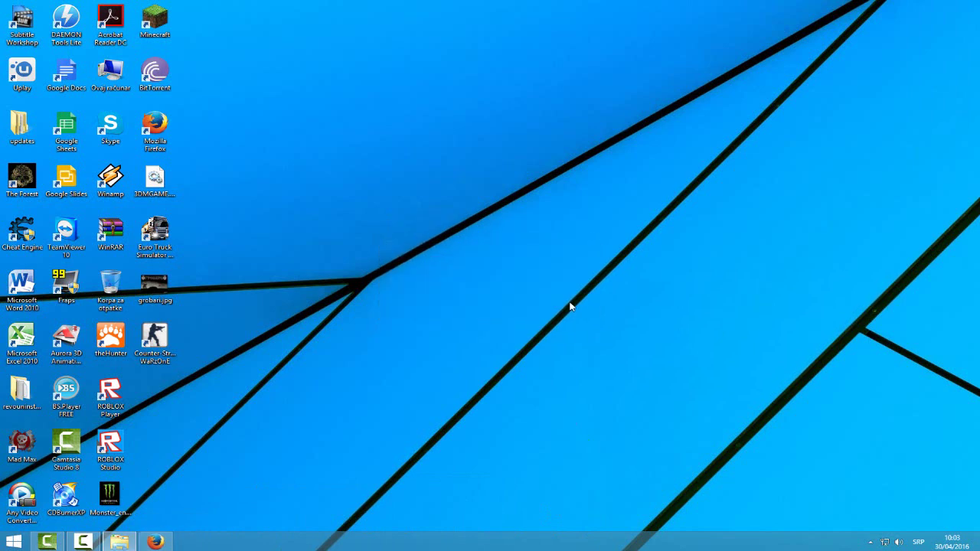
right_click(347, 249)
click(367, 279)
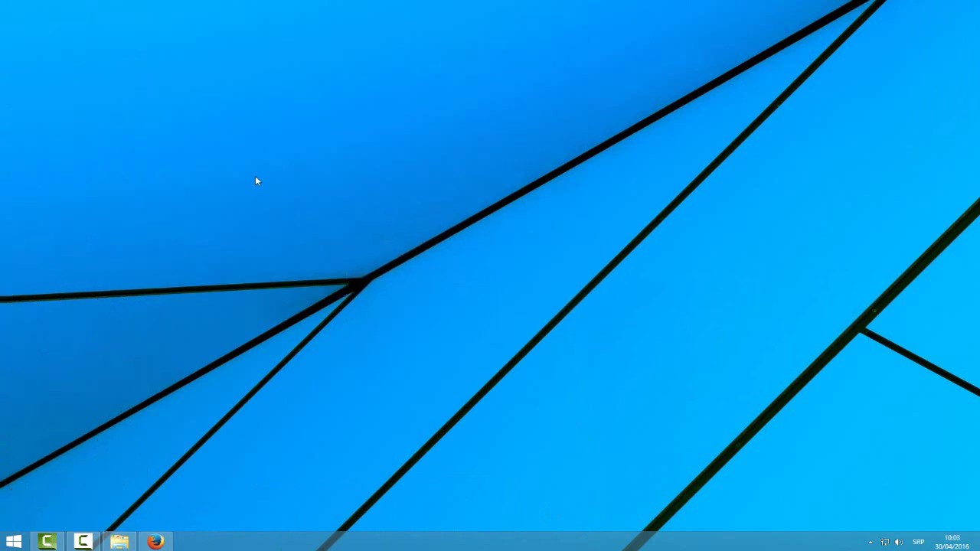
Step: Open the Crack folder inside raspak\call of duty 3 on drive D:
double_click(110, 73)
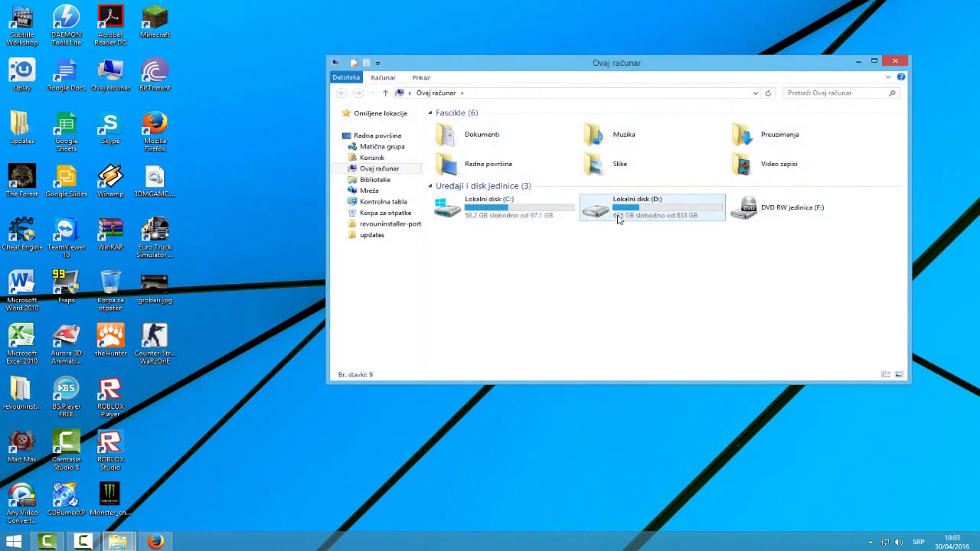
click(622, 217)
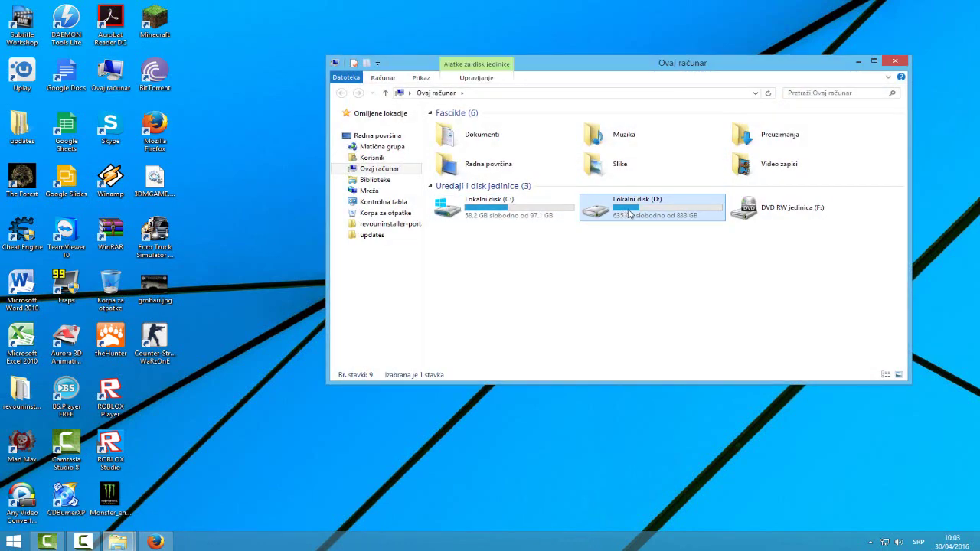
double_click(633, 213)
double_click(454, 159)
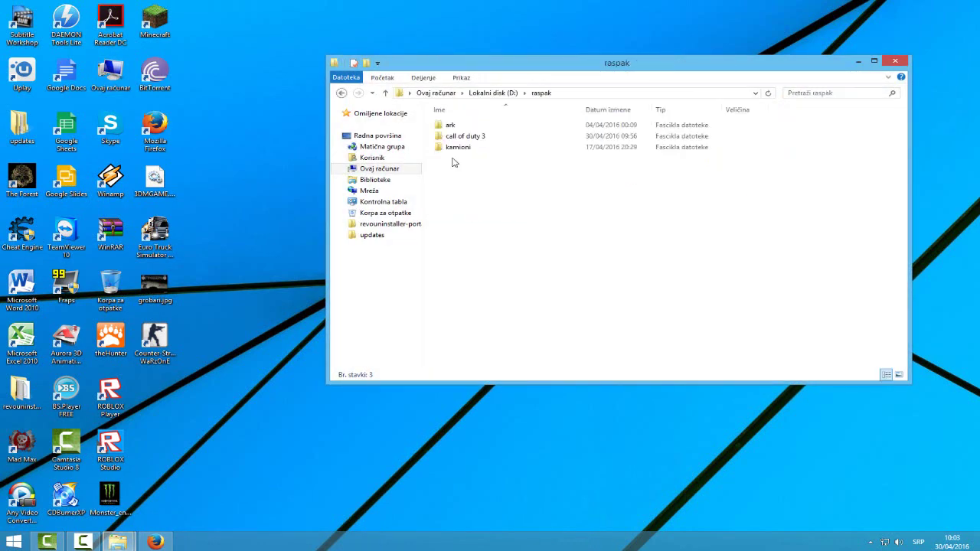
double_click(467, 136)
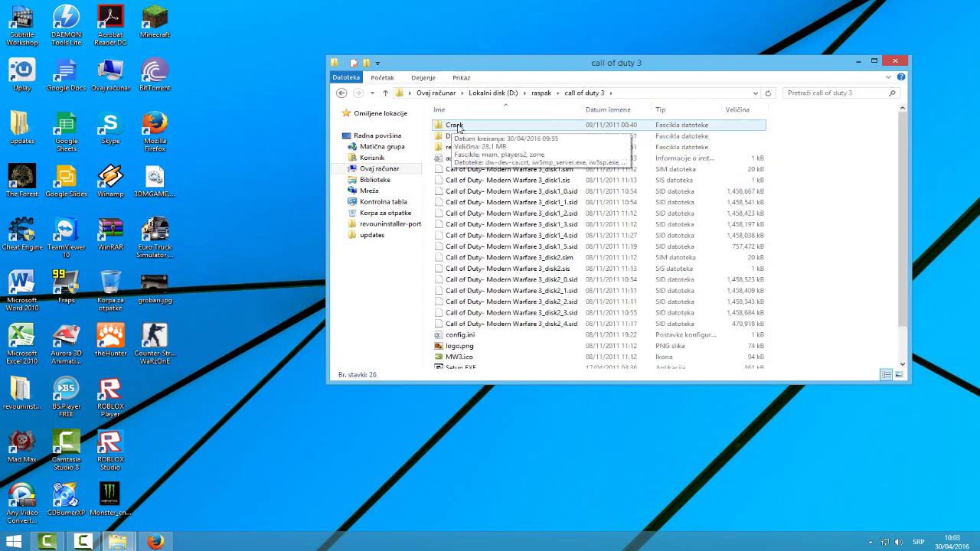
scroll(896, 172, down, 2)
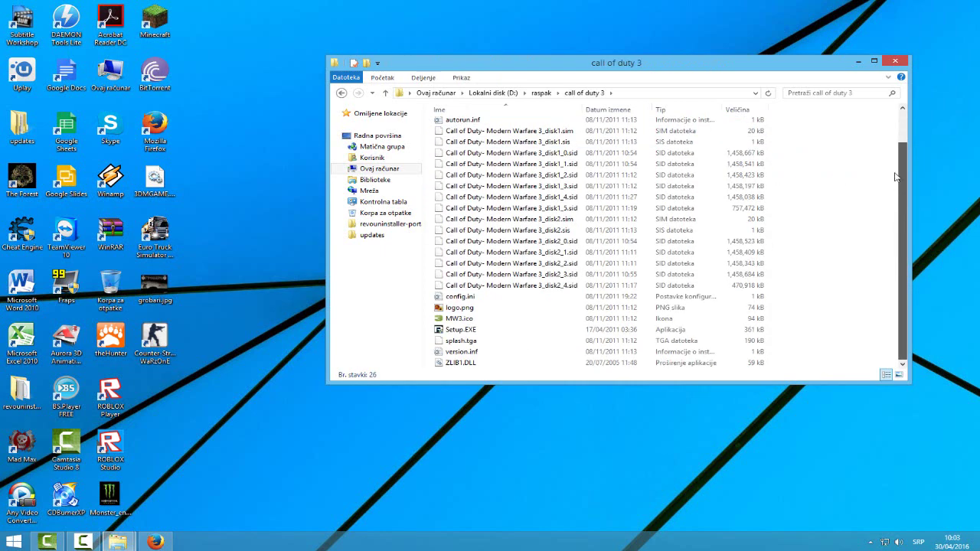
scroll(895, 176, up, 2)
double_click(460, 126)
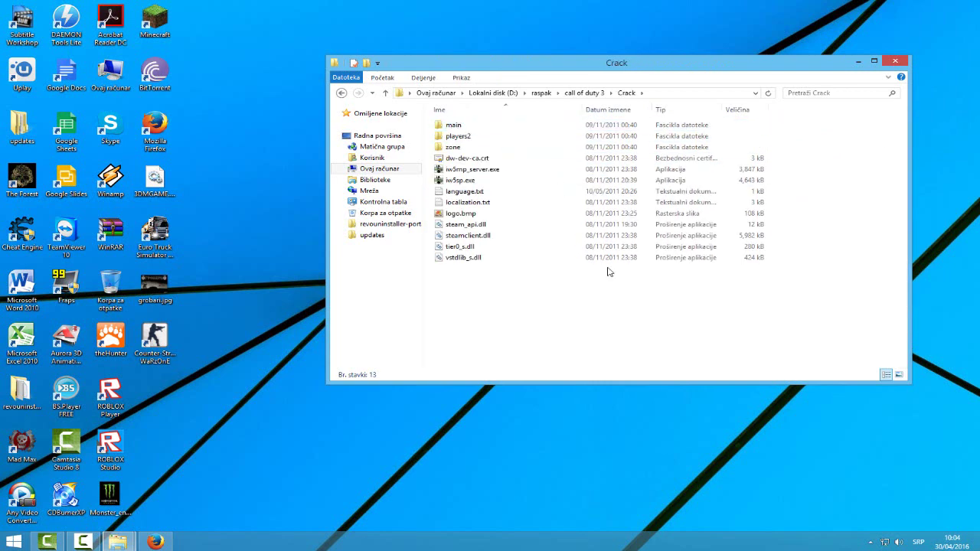
Step: Copy all files and folders in the Crack folder
drag(431, 276, 646, 130)
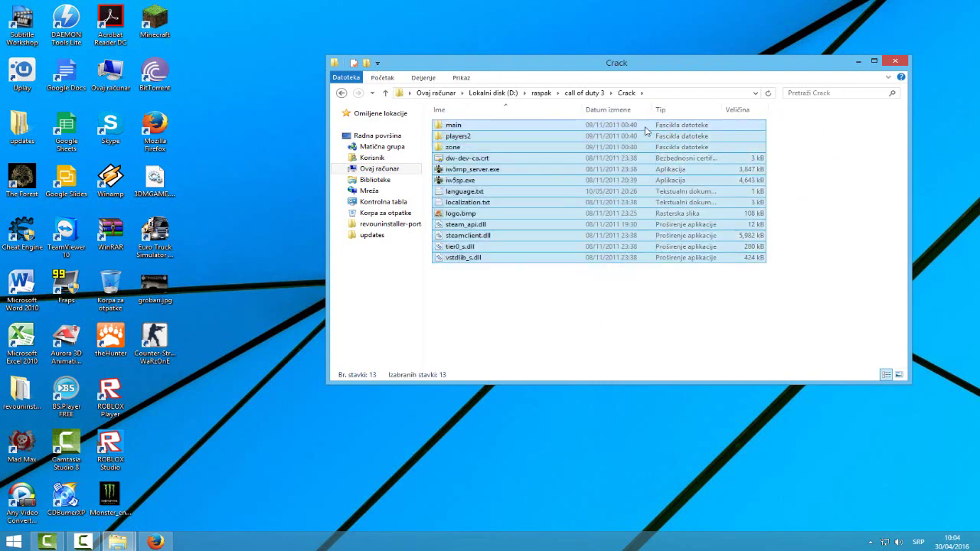
right_click(564, 135)
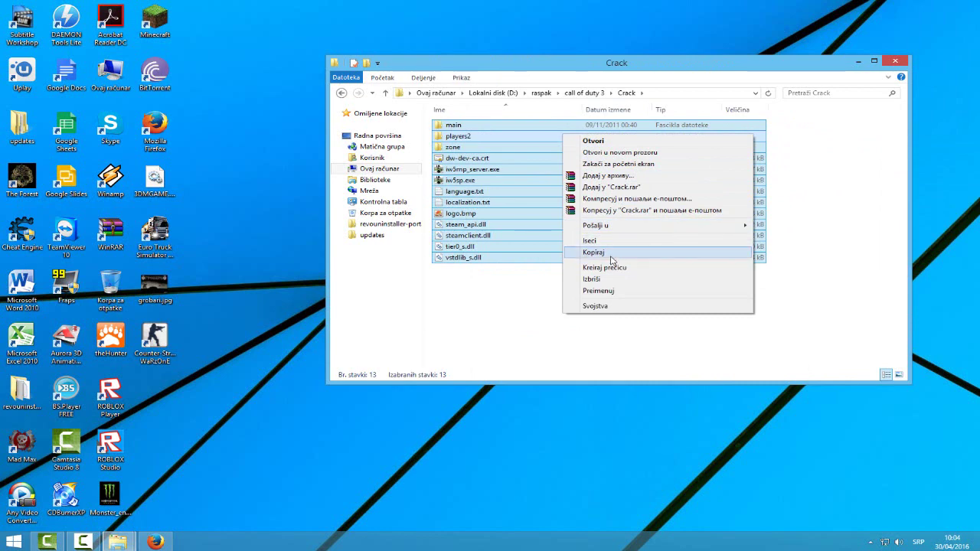
click(611, 256)
Step: Go back to drive D: and open instalacije\call of duty MW3\Call of Duty- Modern Warfare 3
click(341, 92)
click(341, 92)
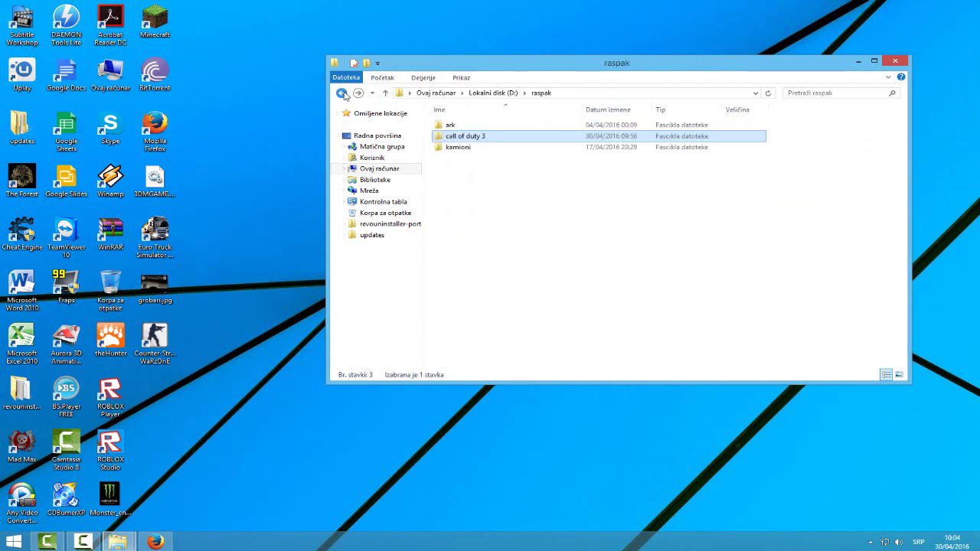
click(342, 92)
double_click(471, 136)
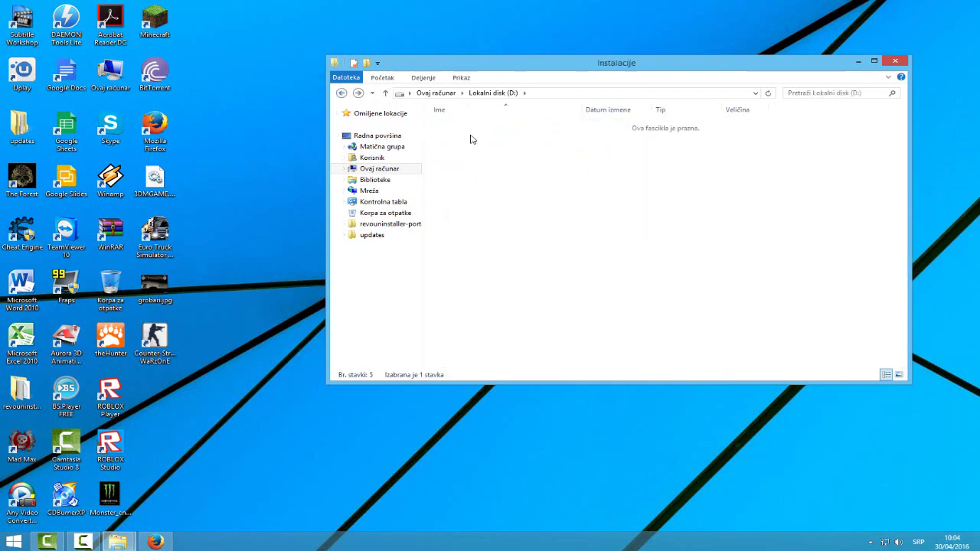
double_click(466, 125)
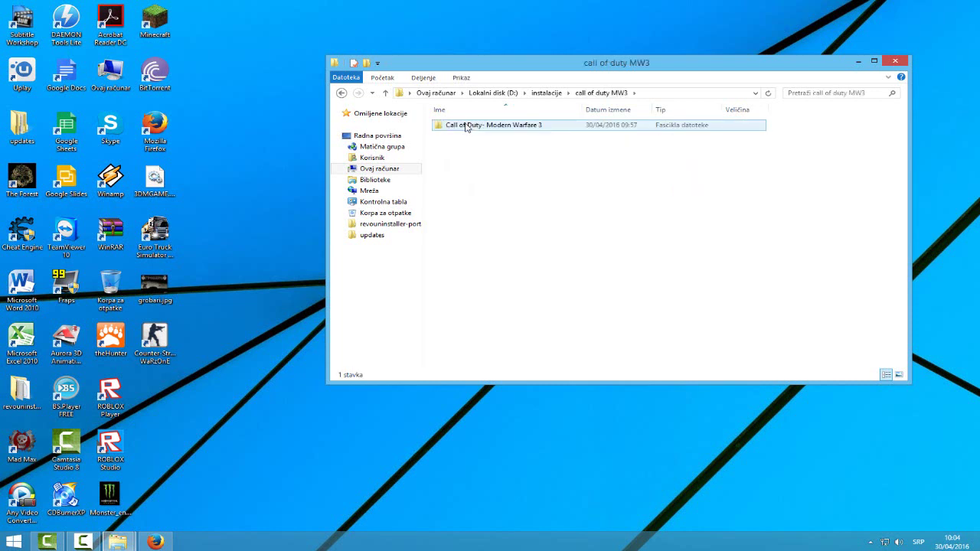
double_click(466, 125)
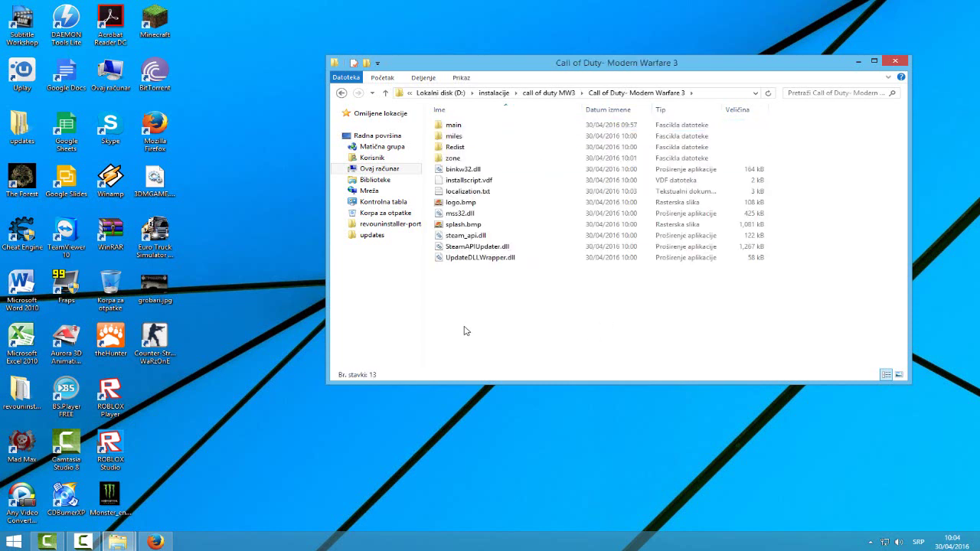
Step: Paste the copied items into the Call of Duty- Modern Warfare 3 folder, replacing the files with the same names
right_click(483, 311)
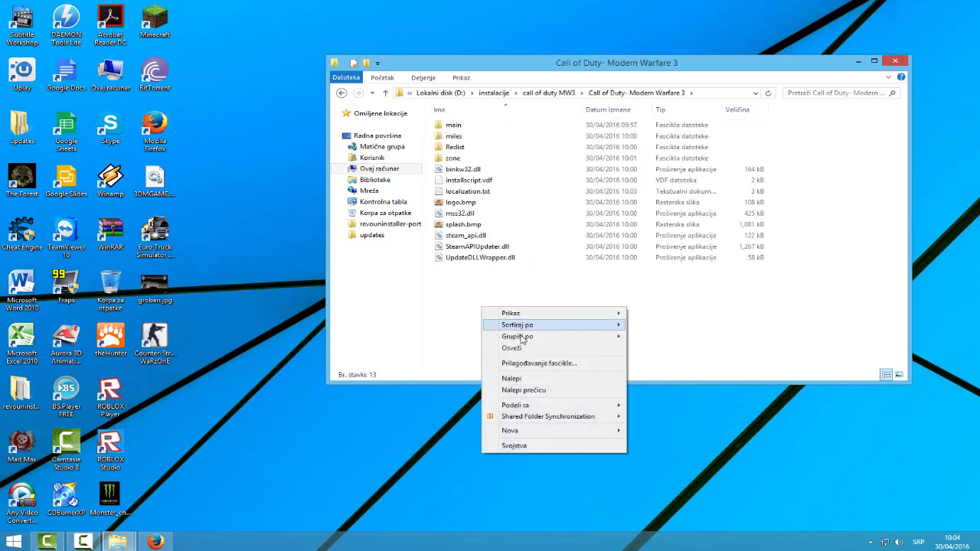
click(518, 379)
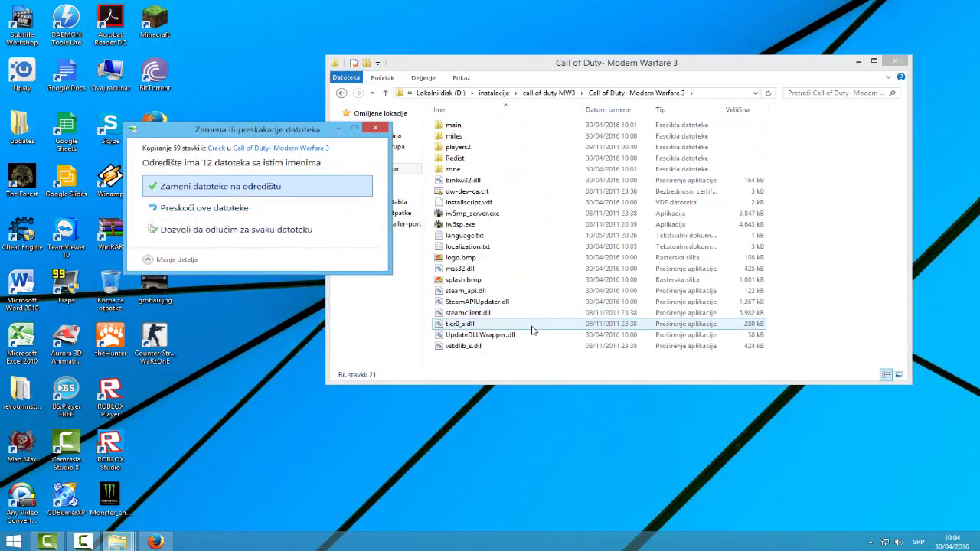
click(254, 188)
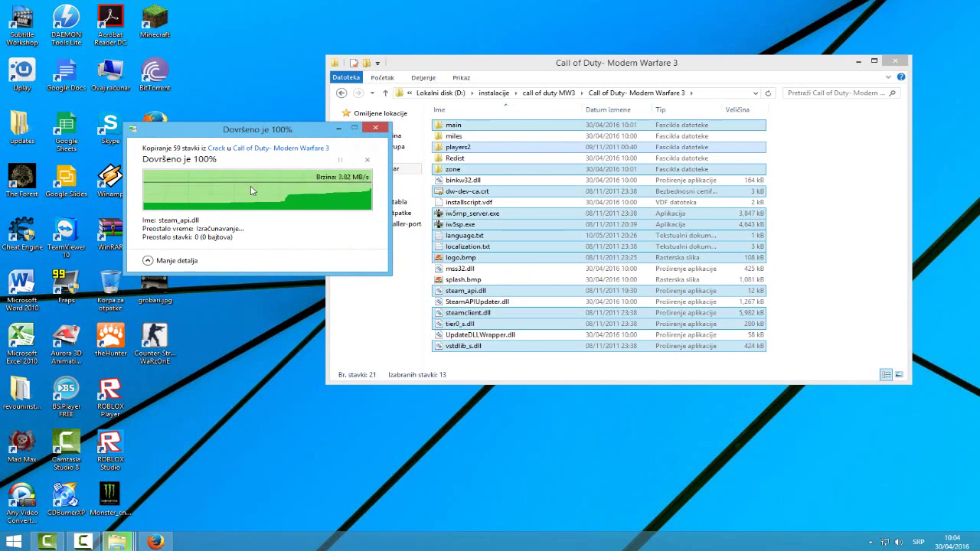
drag(498, 66, 414, 41)
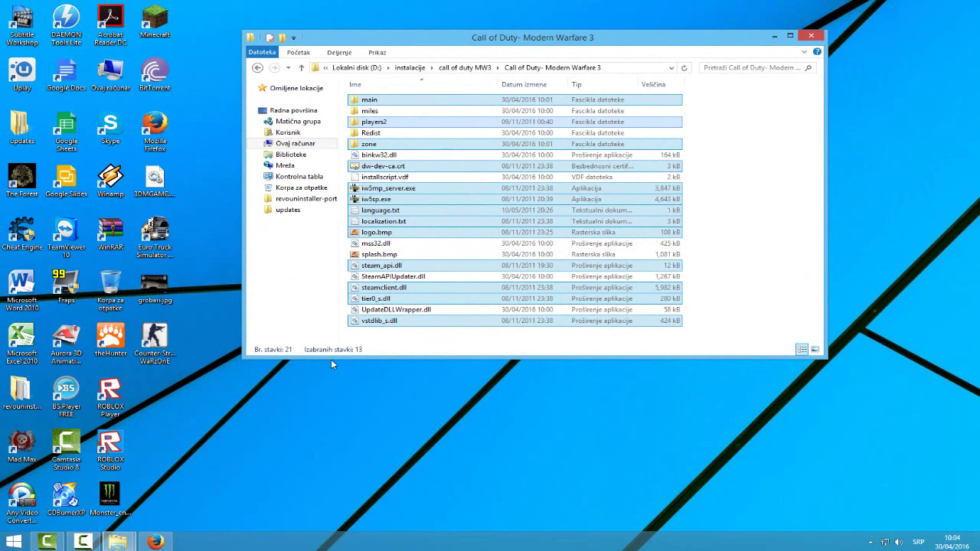
click(287, 289)
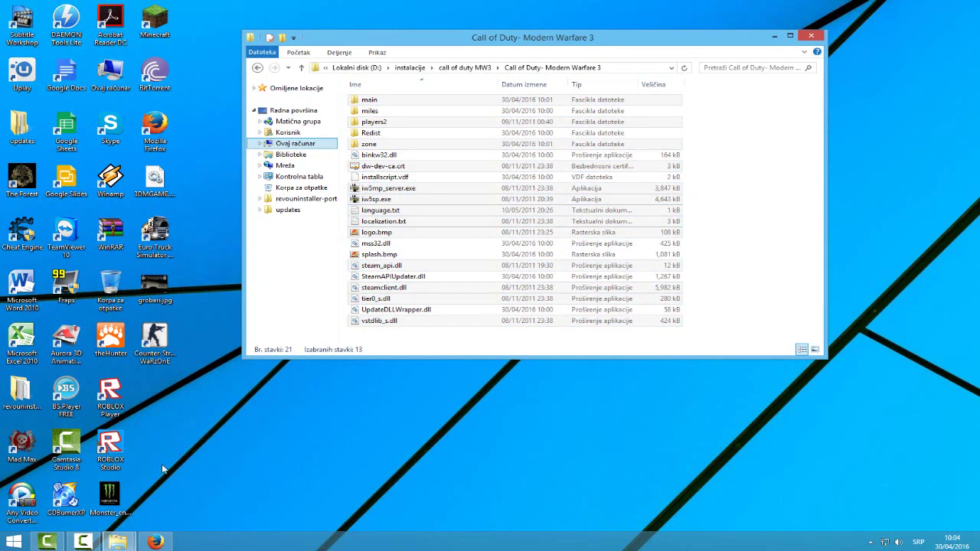
drag(342, 38, 367, 53)
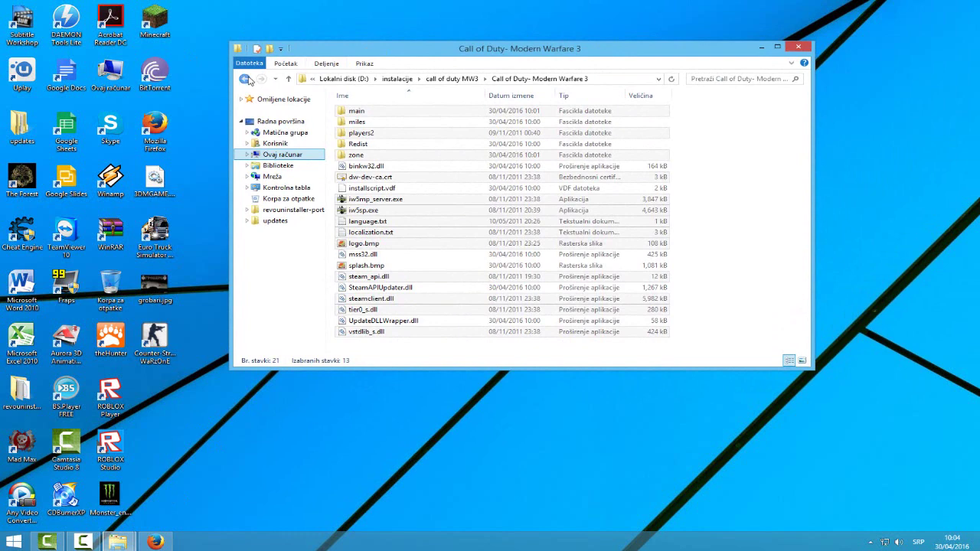
click(244, 79)
double_click(408, 113)
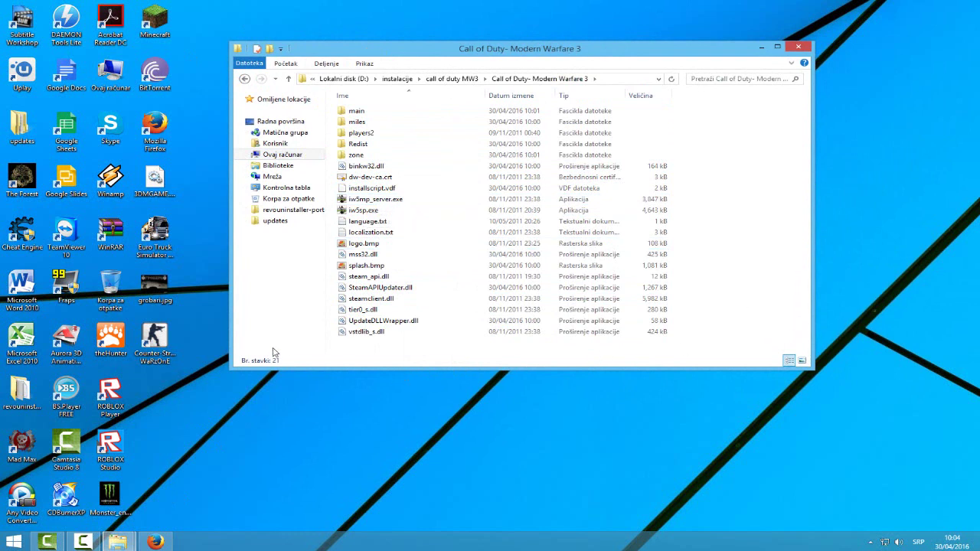
Step: Run iw5sp.exe as administrator, allow it to make changes, and align the game window with the screen
right_click(364, 214)
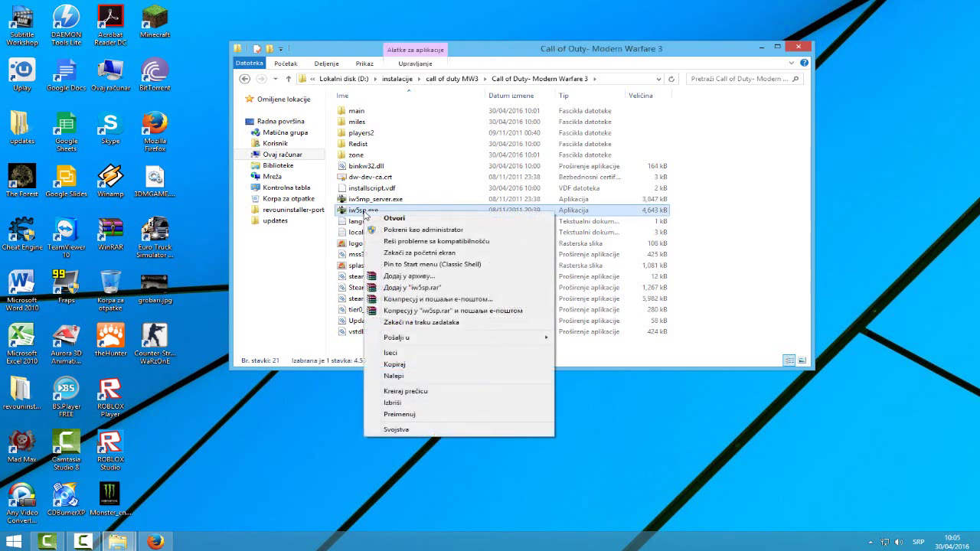
click(409, 232)
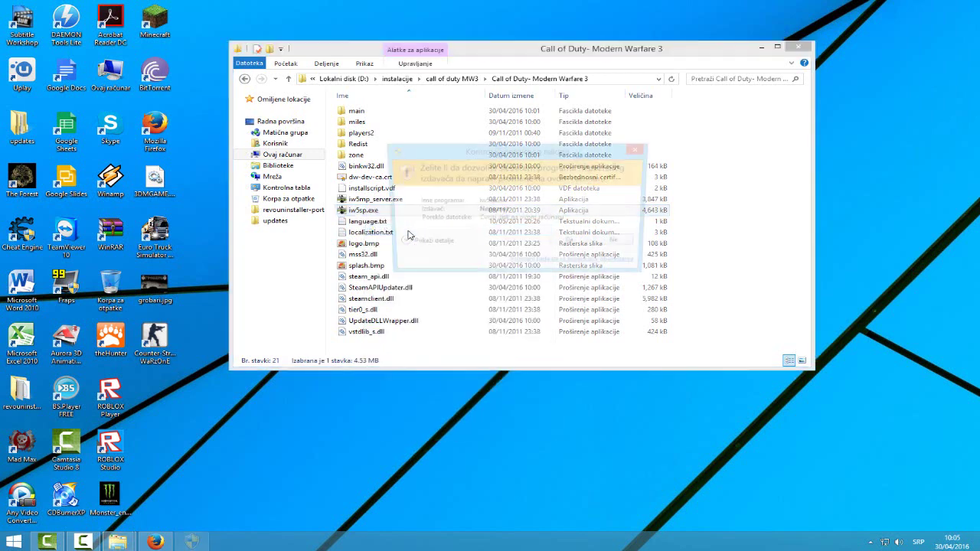
click(586, 246)
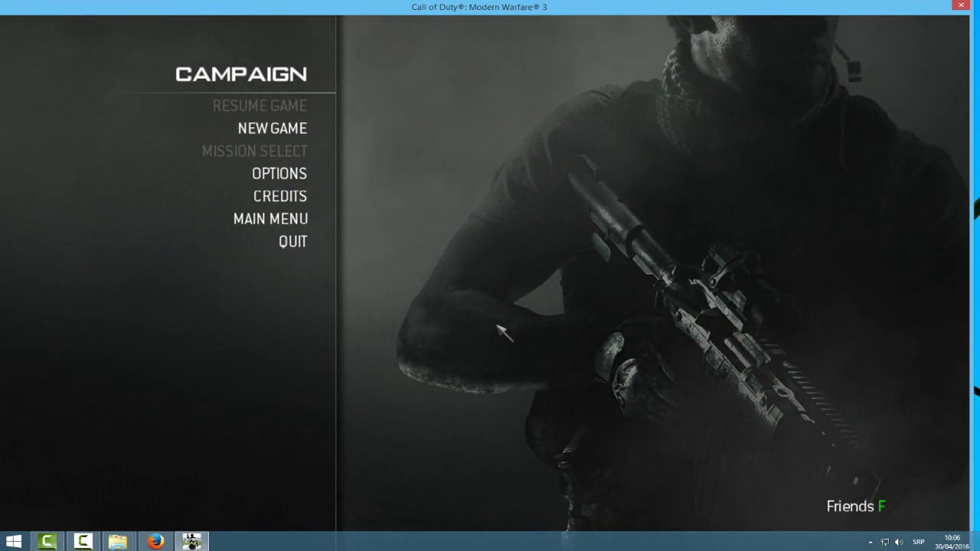
mouse_move(337, 13)
mouse_down()
mouse_move(387, 31)
mouse_move(343, 14)
mouse_up()
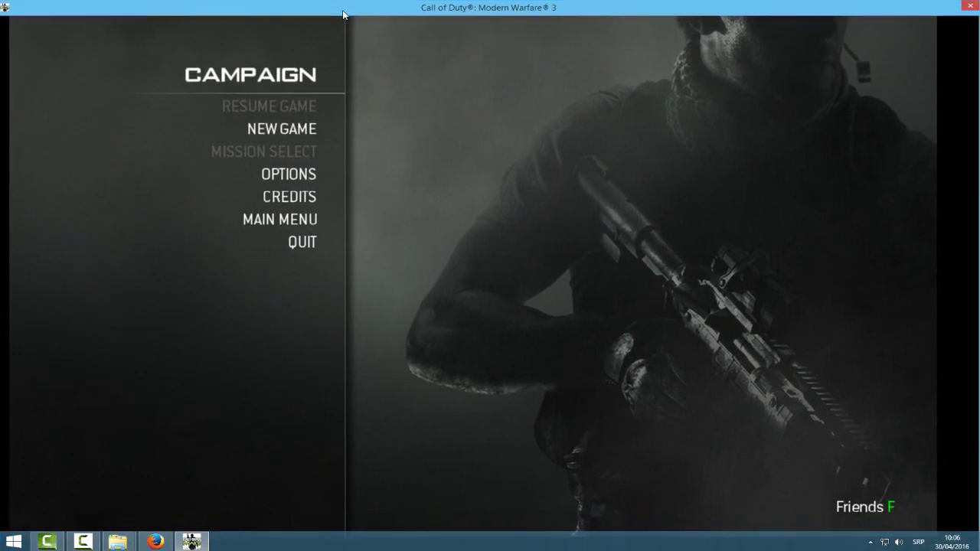
mouse_move(343, 14)
mouse_down()
mouse_move(360, 26)
mouse_move(343, 14)
mouse_up()
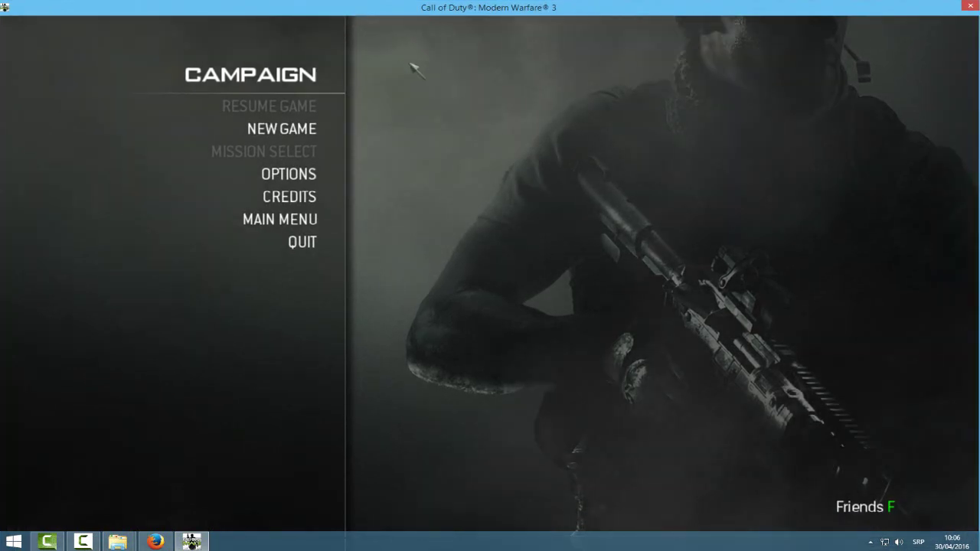